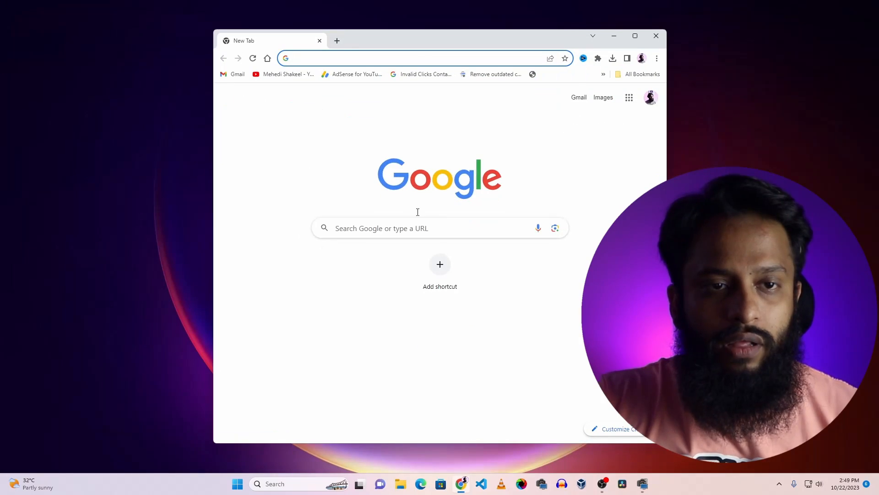
Step: Open the Downloads page of virtualbox.org
type("virtualbox.org")
key("Return")
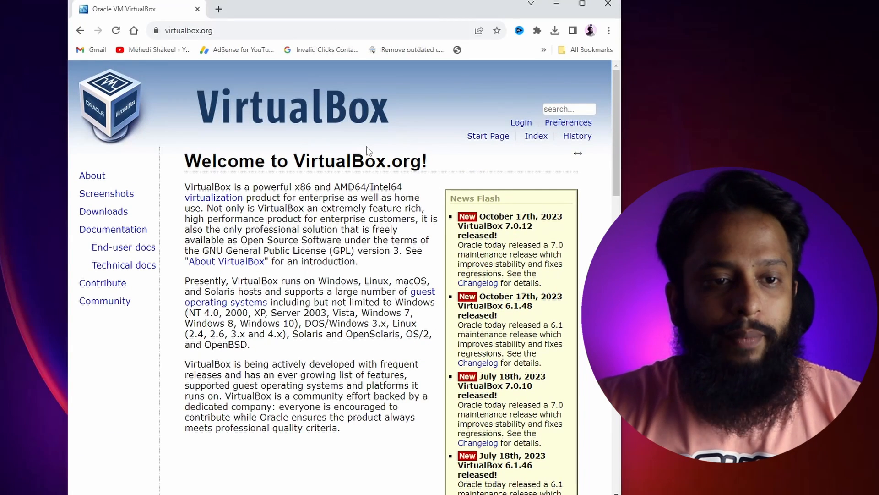
double_click(121, 216)
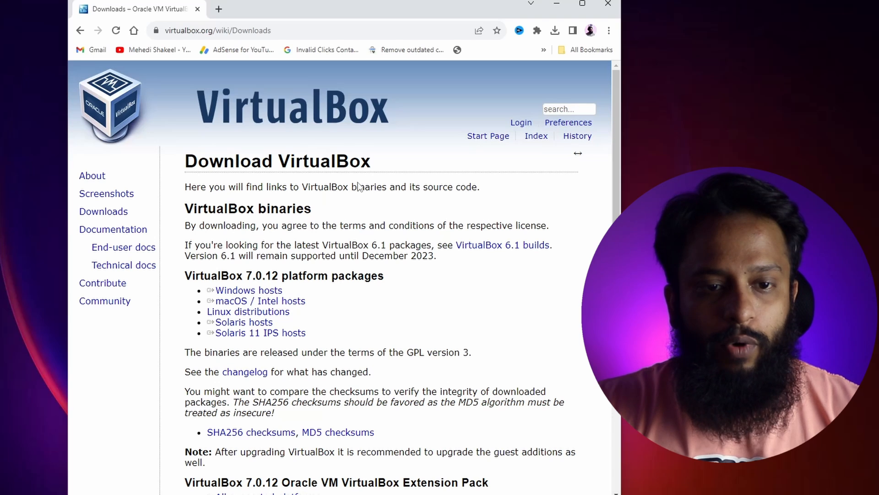
Step: Download VirtualBox 7.0.12 for Windows hosts and the matching Extension Pack for all supported platforms
double_click(270, 290)
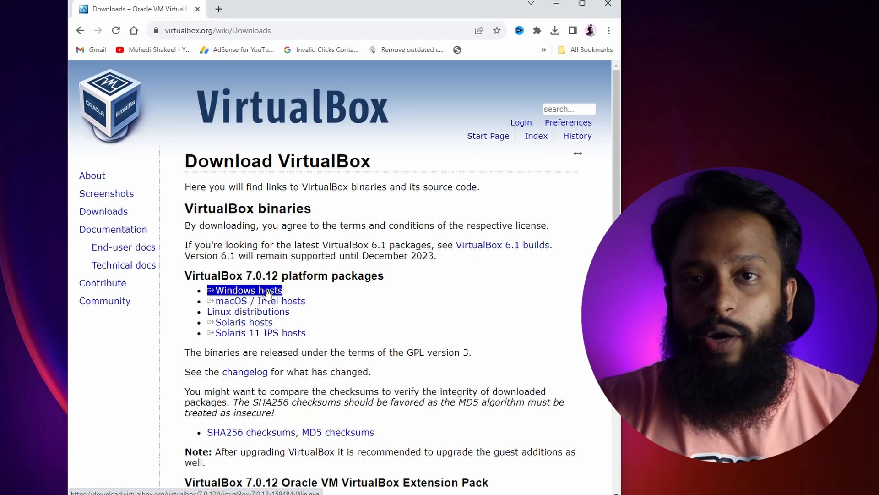
left_click(400, 289)
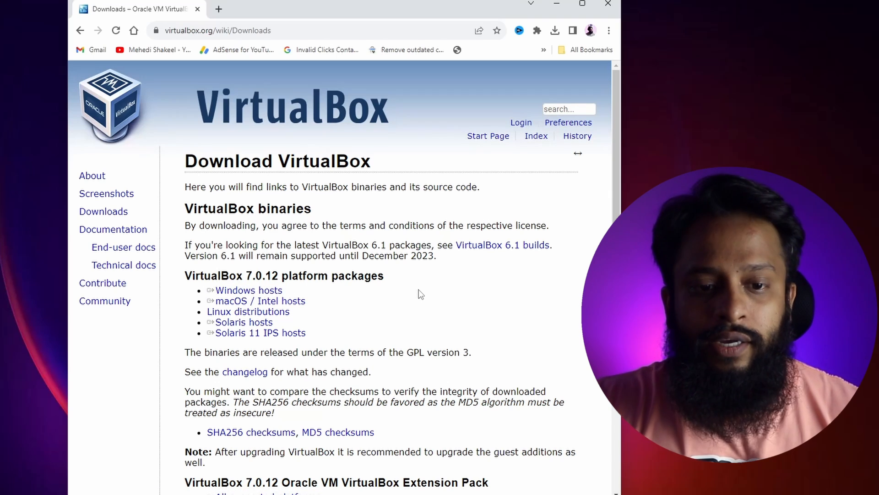
scroll(420, 294, "down", 8)
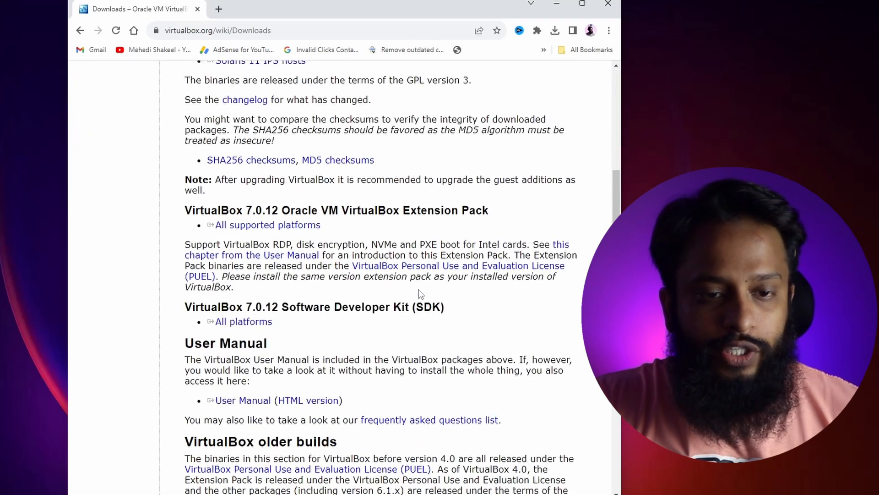
left_click(315, 104)
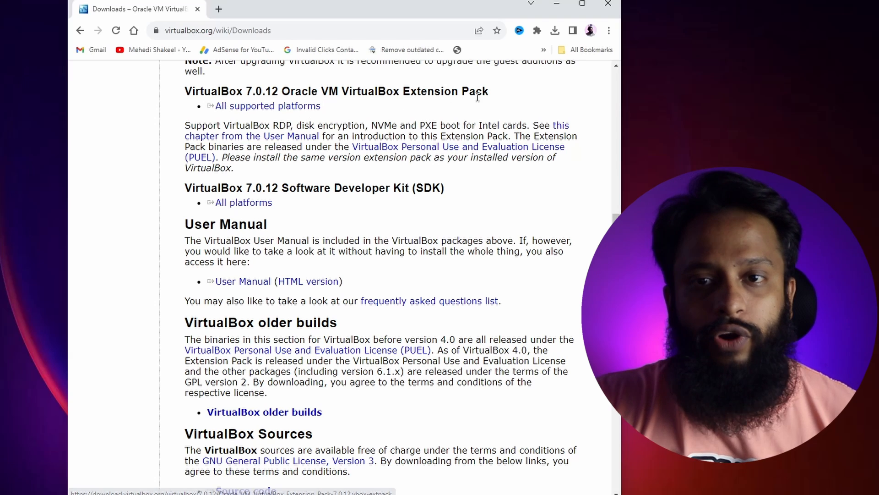
Step: Open kali.org in a new tab and go to its Kali Linux download page
left_click(219, 9)
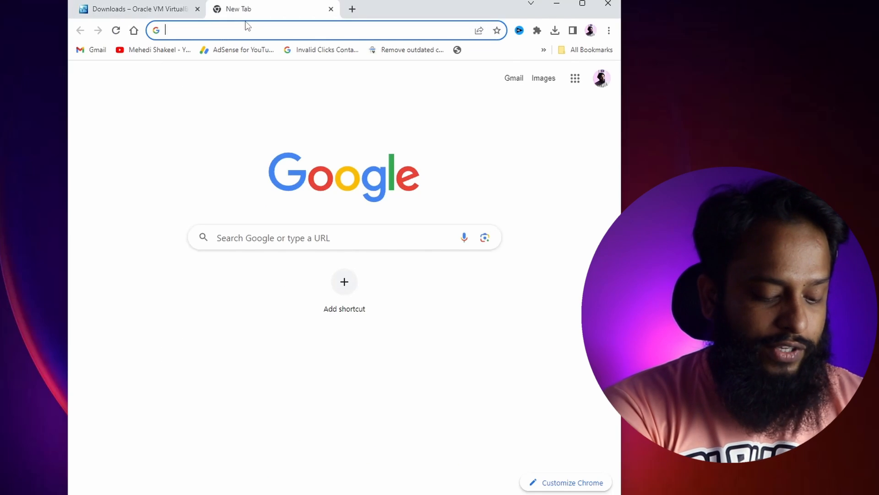
type("kali.org")
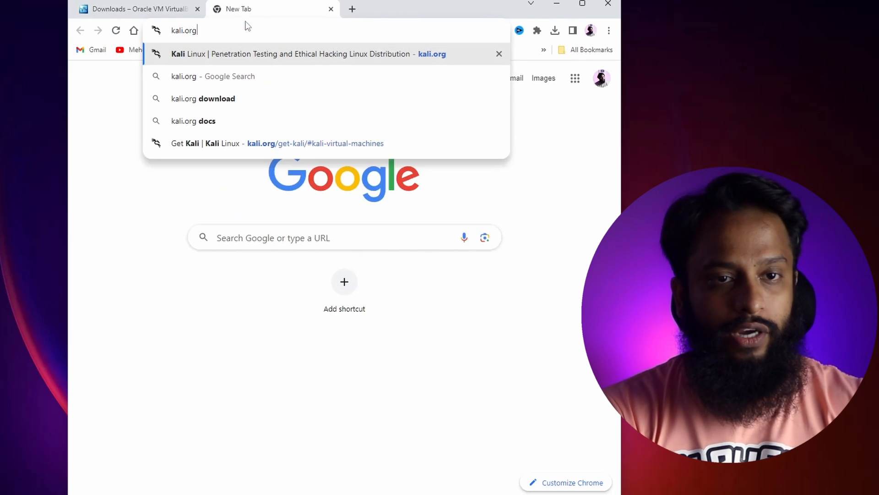
key("Return")
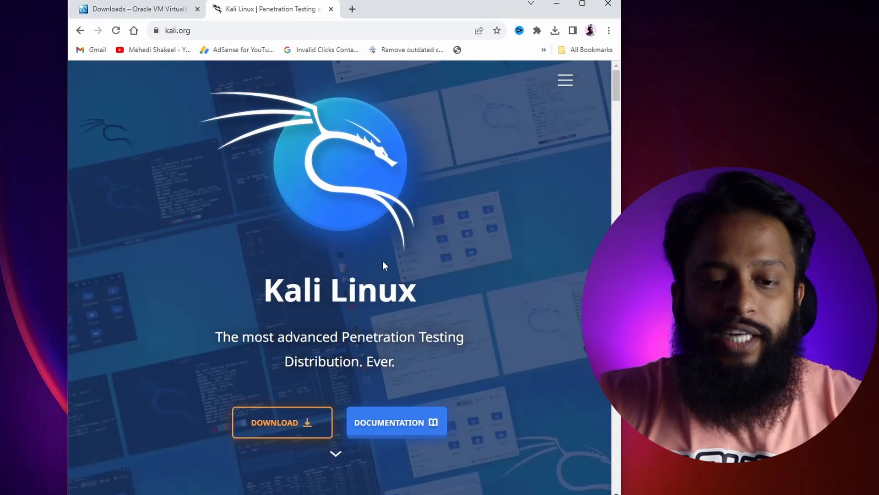
scroll(383, 260, "down", 5)
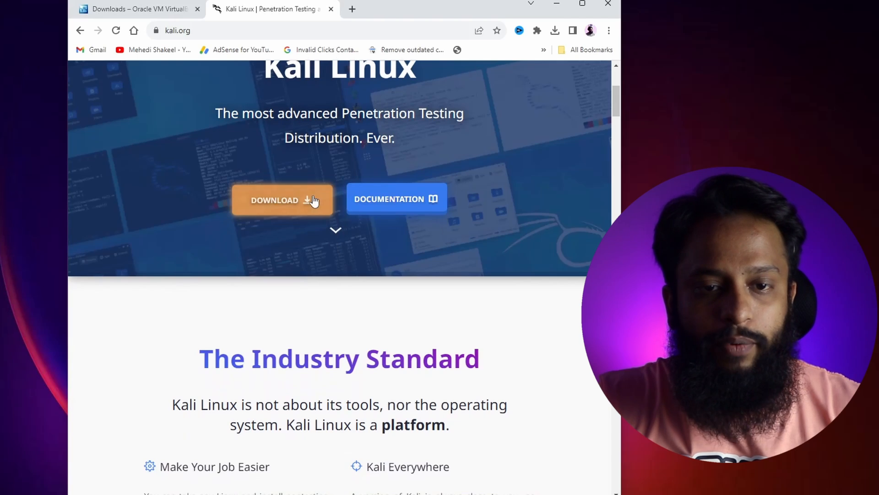
left_click(314, 201)
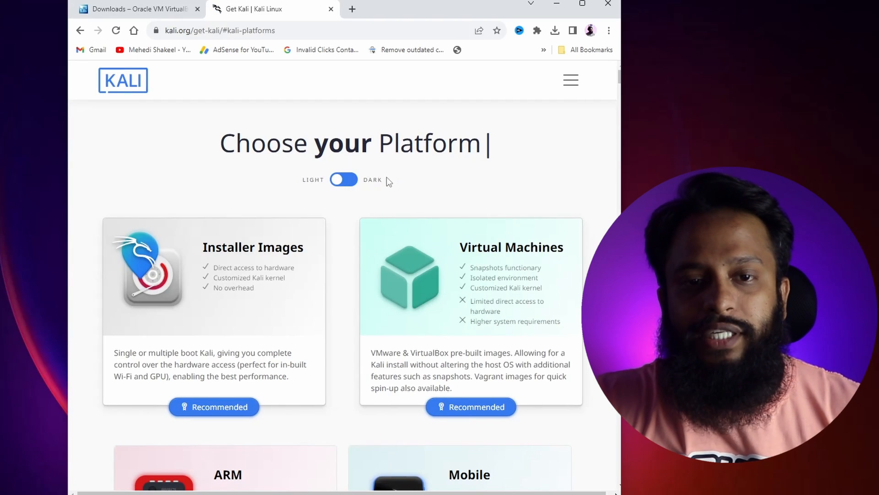
Step: Find the 64-bit VirtualBox image among Kali's pre-built virtual machines and close the browser
scroll(355, 314, "down", 10)
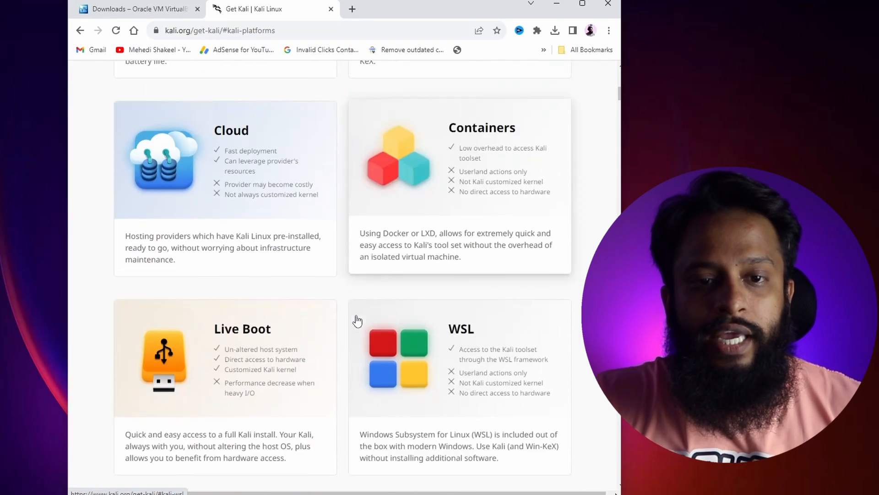
scroll(357, 329, "up", 4)
scroll(357, 345, "up", 8)
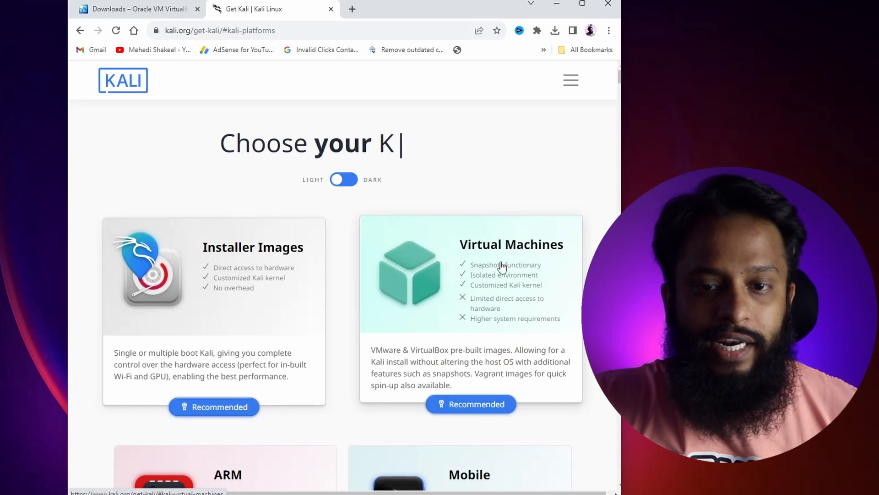
left_click(508, 265)
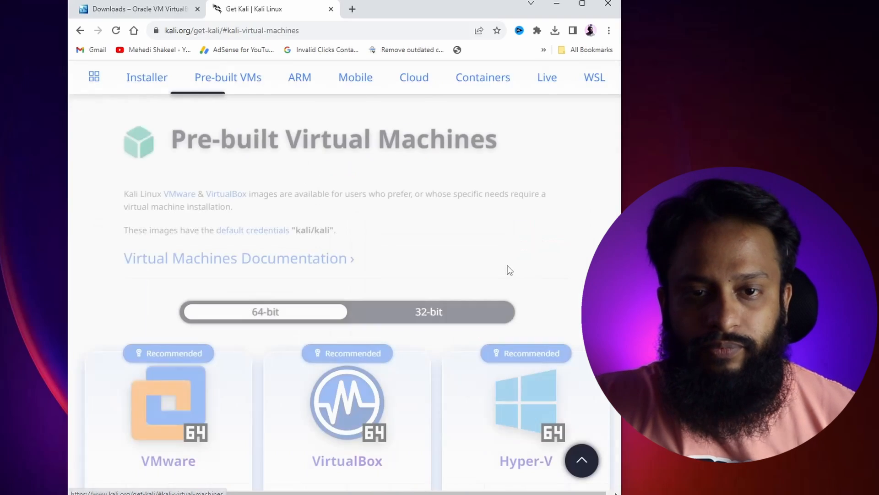
scroll(503, 264, "down", 2)
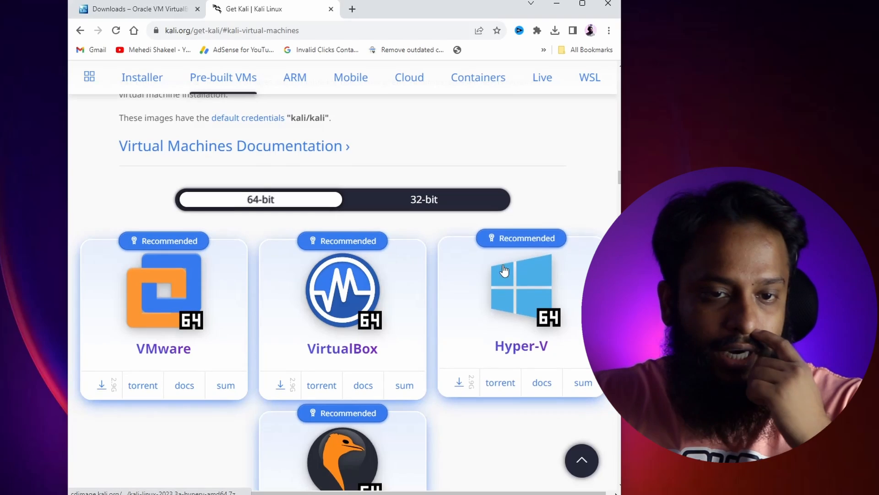
scroll(502, 265, "down", 2)
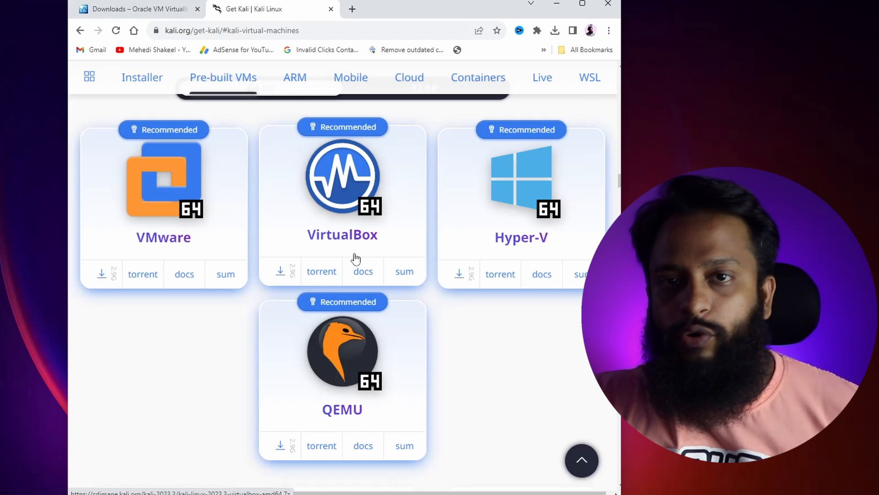
left_click(607, 7)
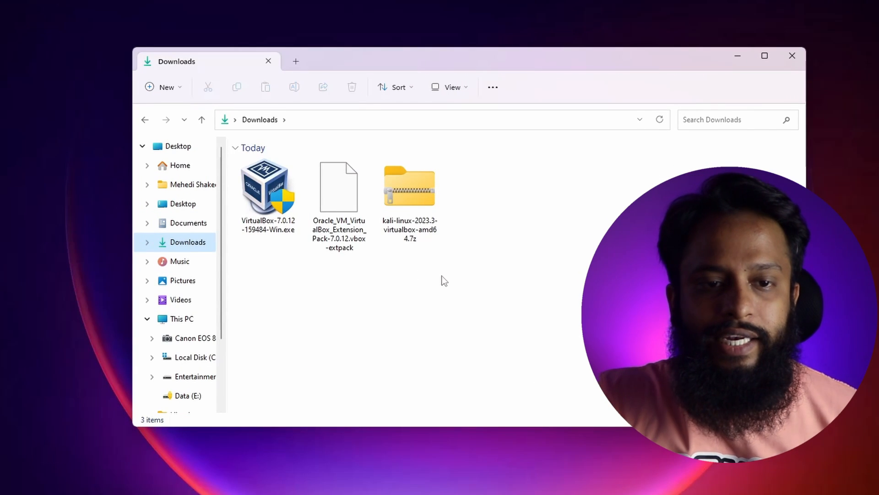
left_click_drag(439, 278, 269, 189)
left_click(282, 297)
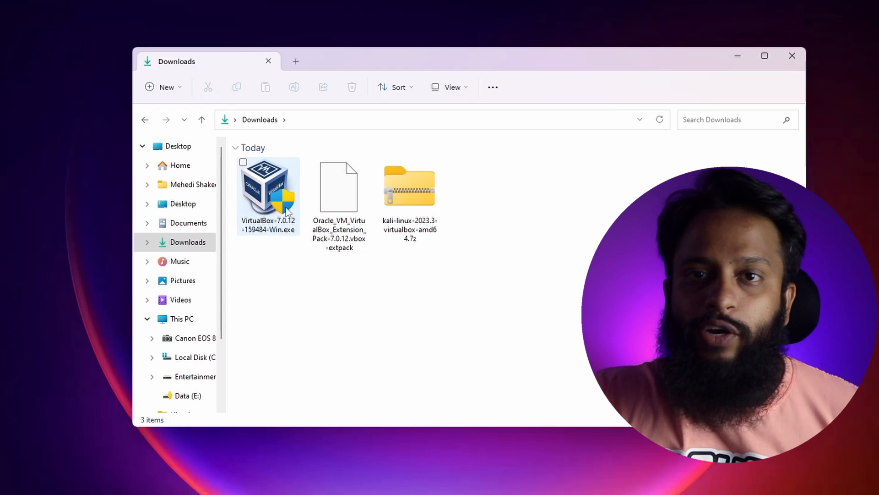
Step: Install VirtualBox 7.0.12 from the downloaded installer with default options, proceeding despite missing Python dependencies, and launch it on finishing
mouse_move(286, 211)
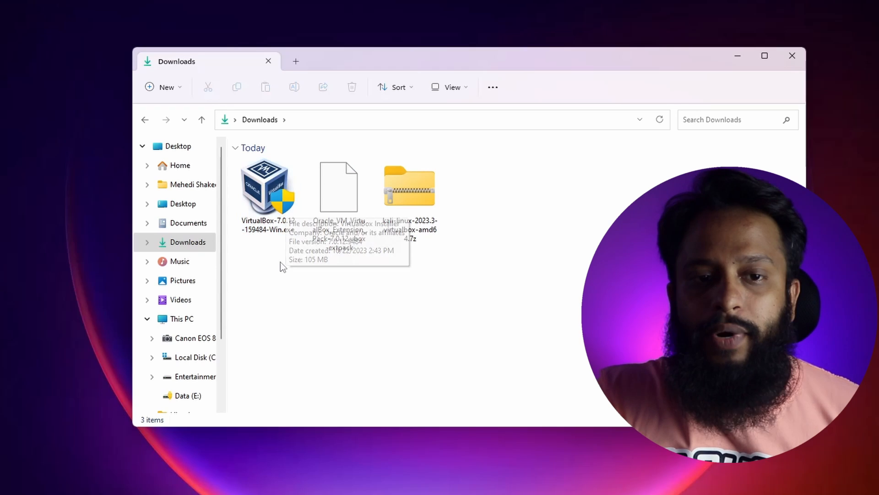
double_click(281, 204)
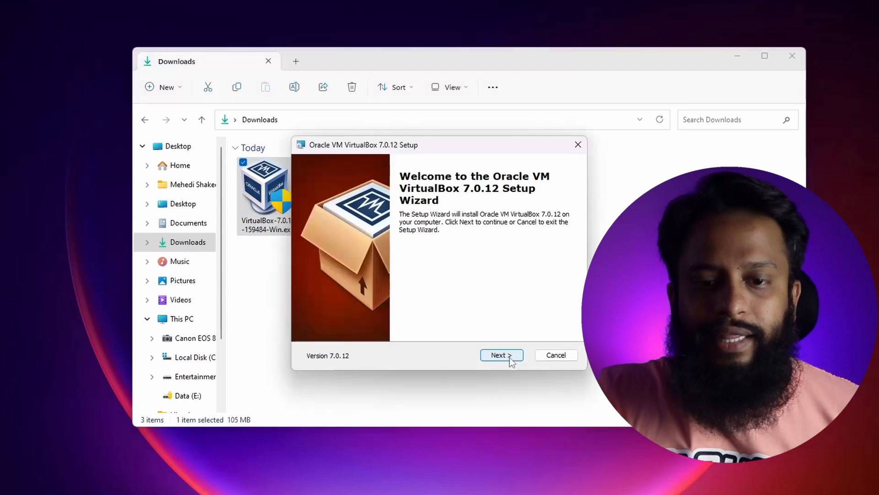
left_click(506, 355)
left_click(509, 356)
left_click(508, 356)
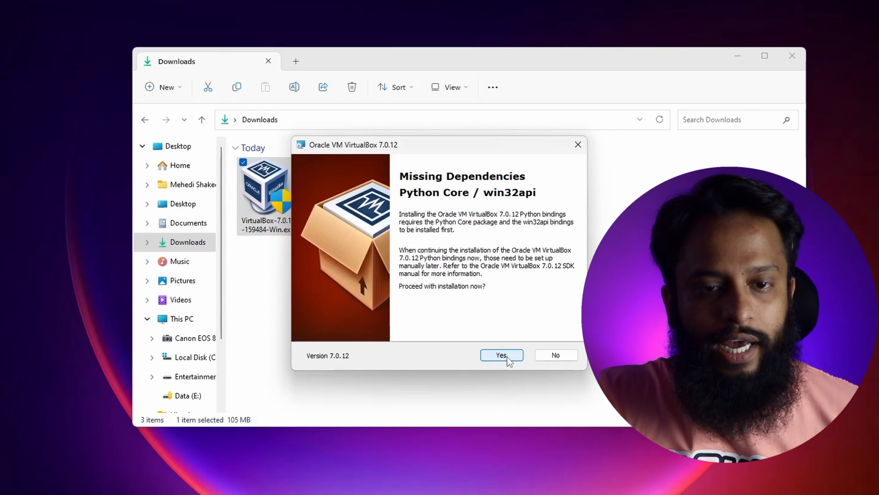
left_click(508, 356)
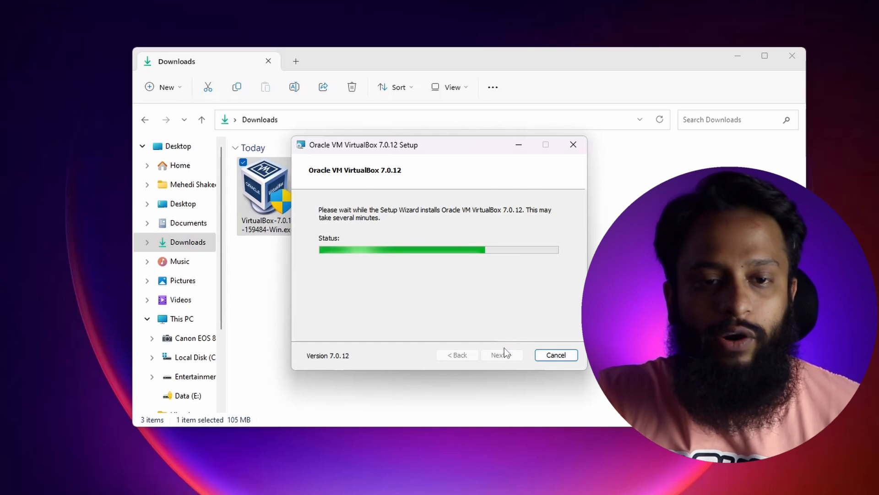
left_click(503, 355)
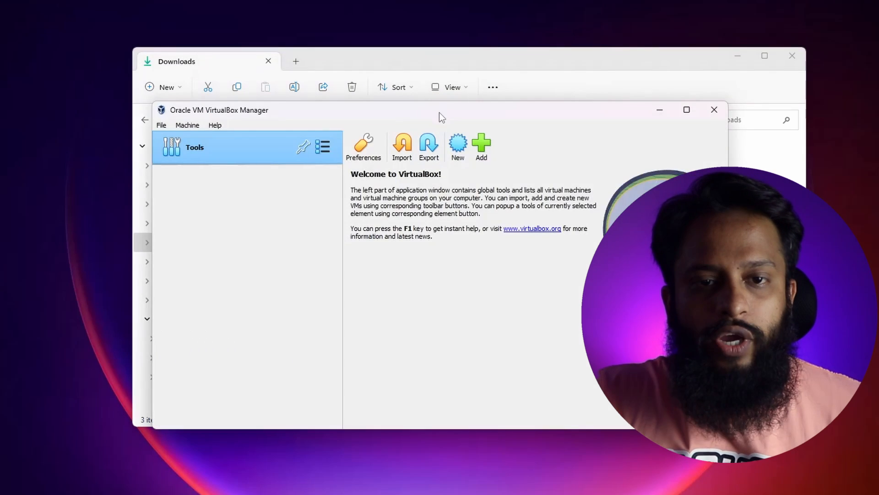
Step: Move the VirtualBox Manager window aside and bring the Downloads folder window to the front
left_click_drag(439, 111, 515, 123)
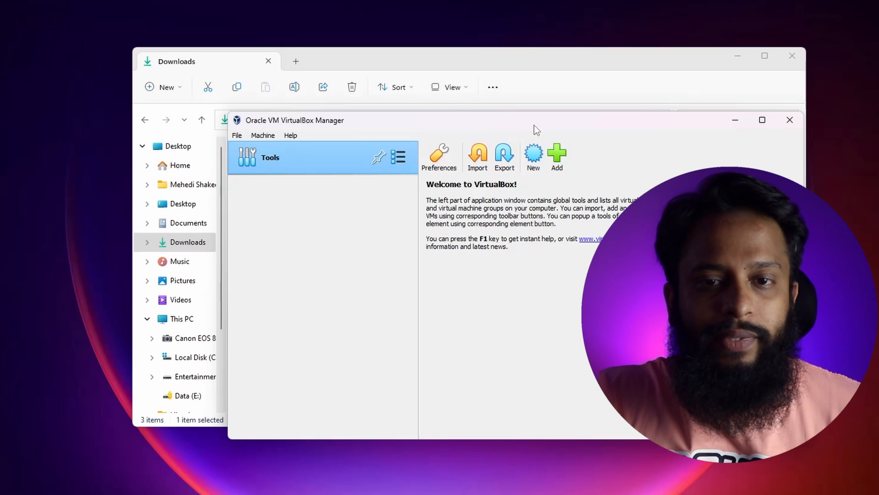
left_click(507, 60)
left_click(414, 323)
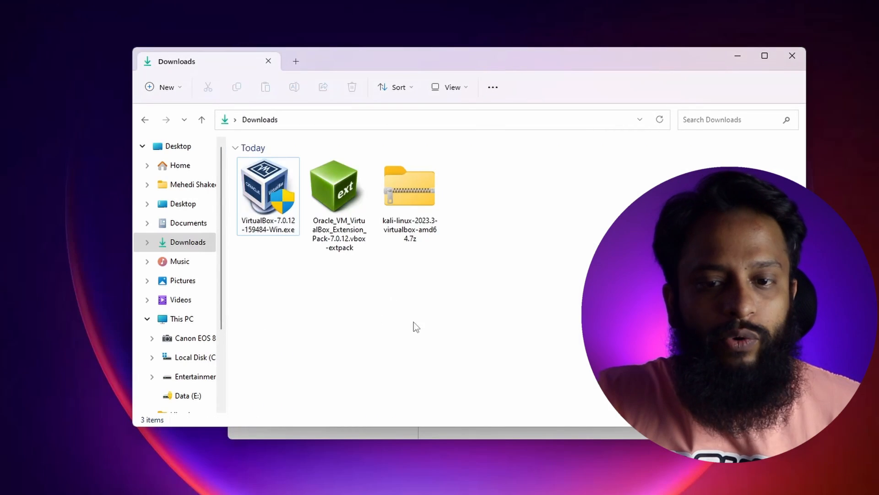
left_click(517, 438)
left_click(437, 61)
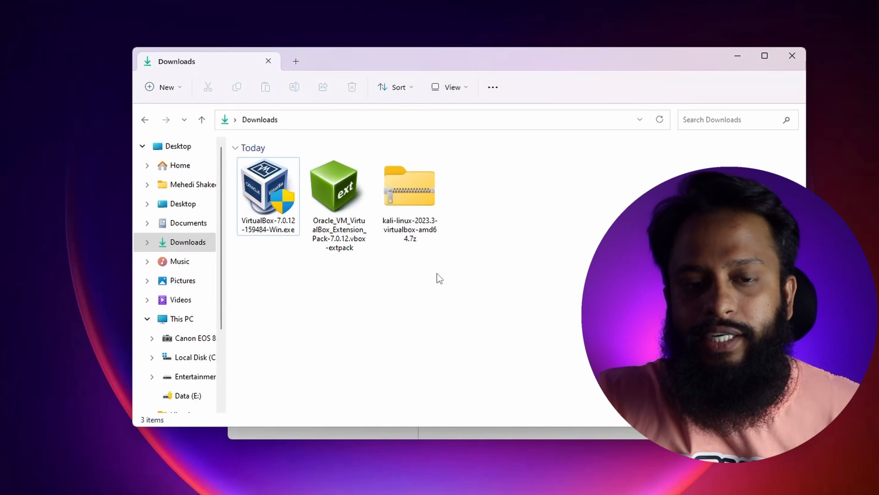
Step: Reinstall the Oracle VM VirtualBox Extension Pack 7.0.12 from the Downloads folder and accept its license agreement
double_click(348, 201)
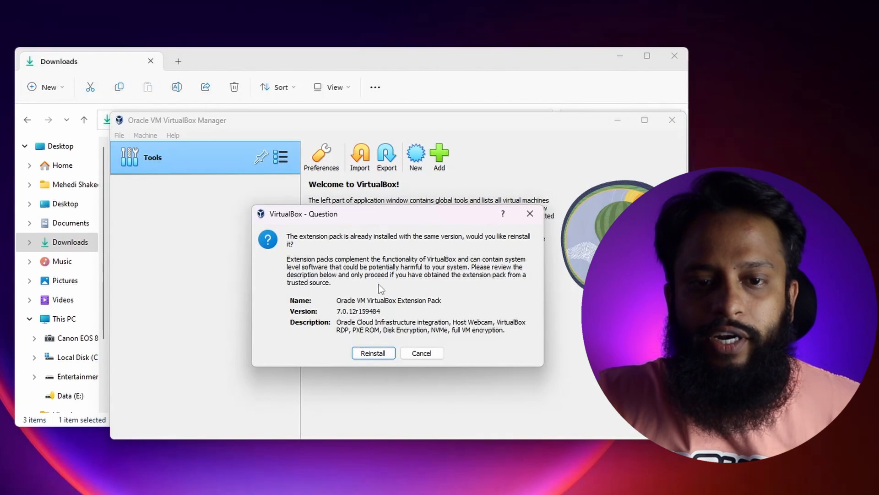
left_click(372, 355)
left_click_drag(567, 209, 559, 387)
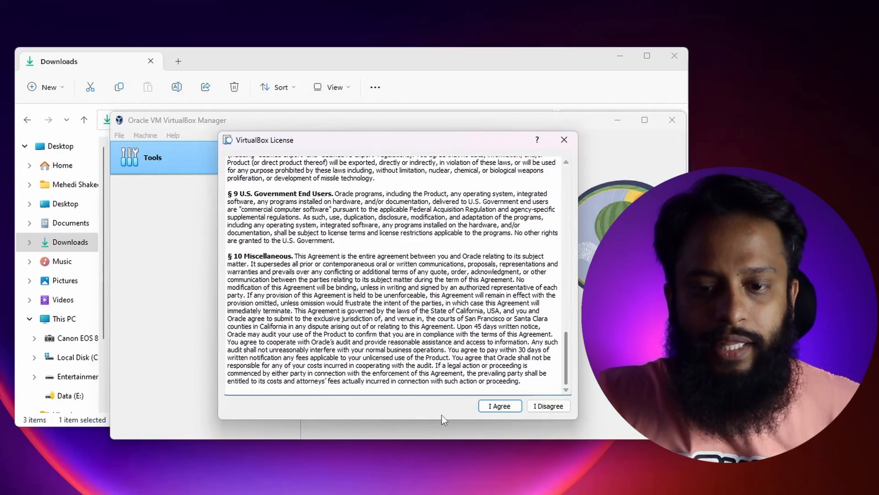
left_click(499, 406)
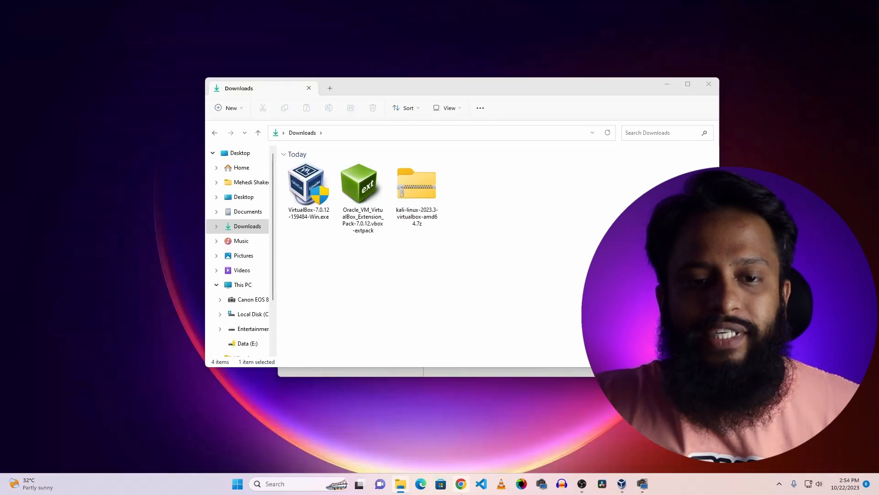
Step: Switch to Chrome, search Google for 7zip and open the 7-Zip site's download page
left_click(460, 484)
left_click(438, 284)
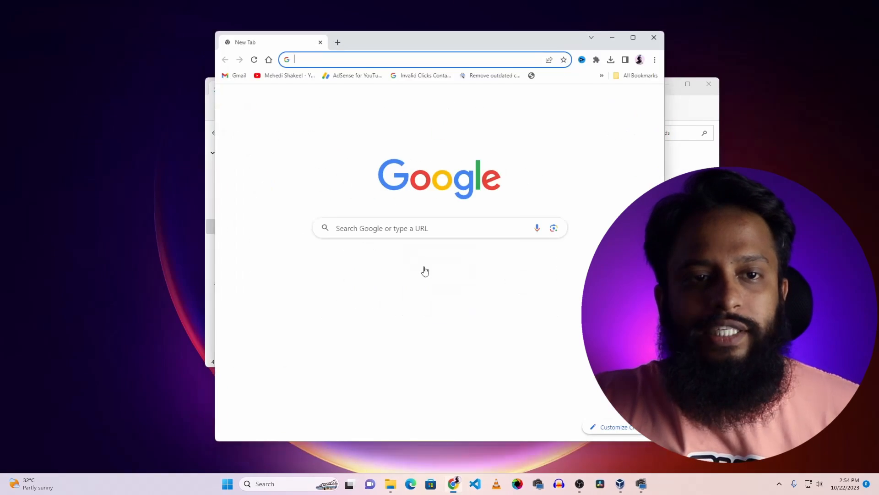
type("7zip")
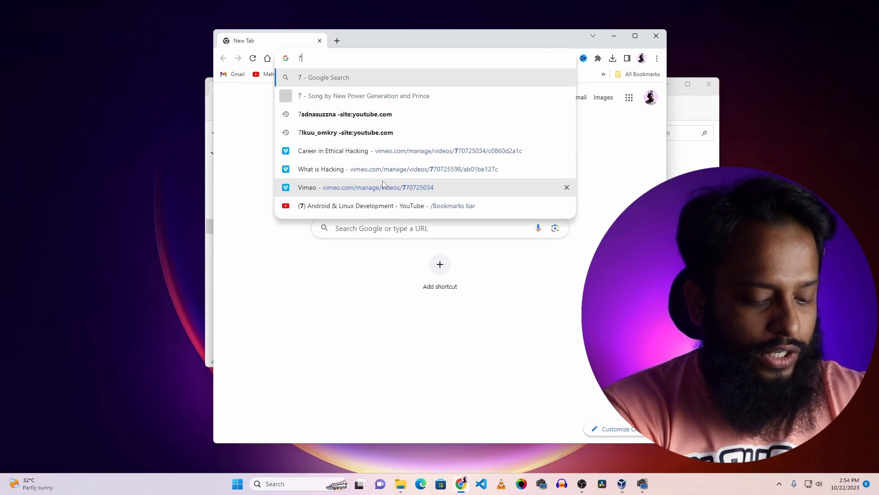
key("Return")
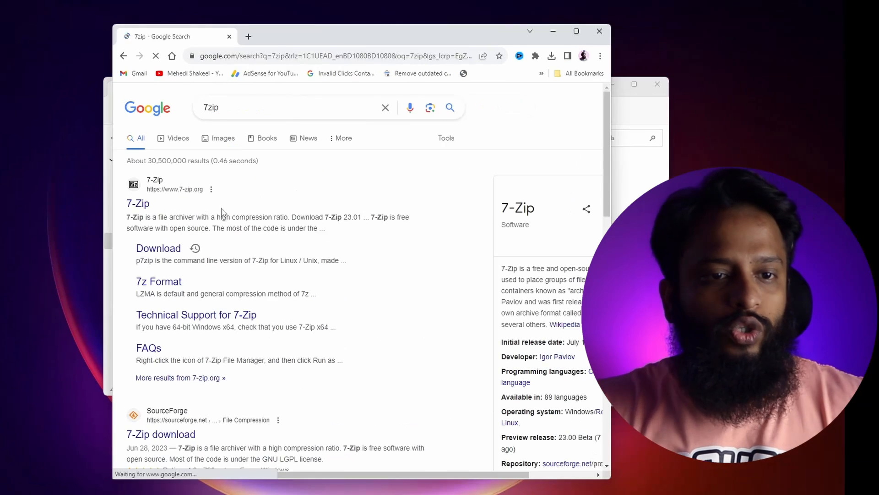
left_click(164, 253)
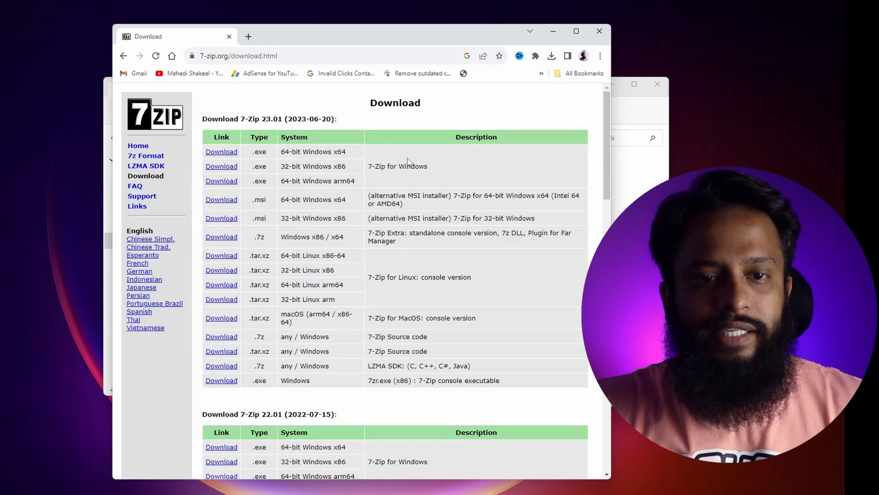
Step: Download the 7-Zip 23.01 .exe installer for 64-bit Windows x64 and install it in C:\Program Files\7-Zip\
left_click(222, 153)
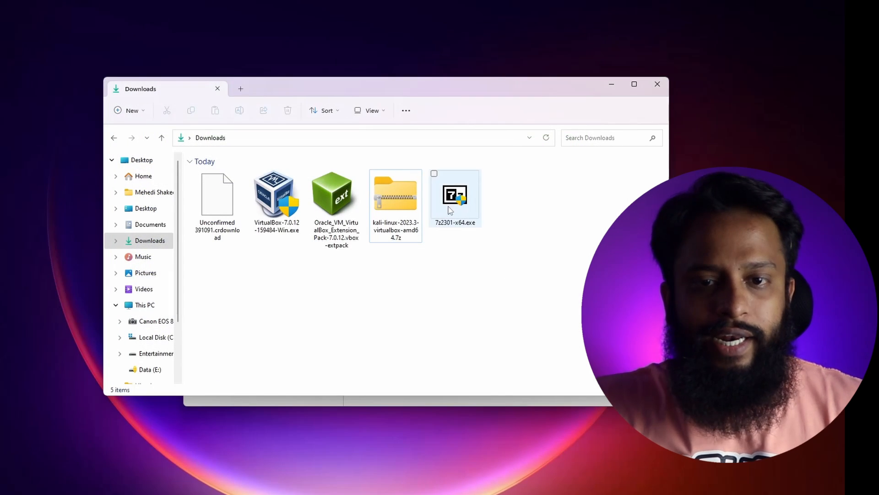
double_click(458, 188)
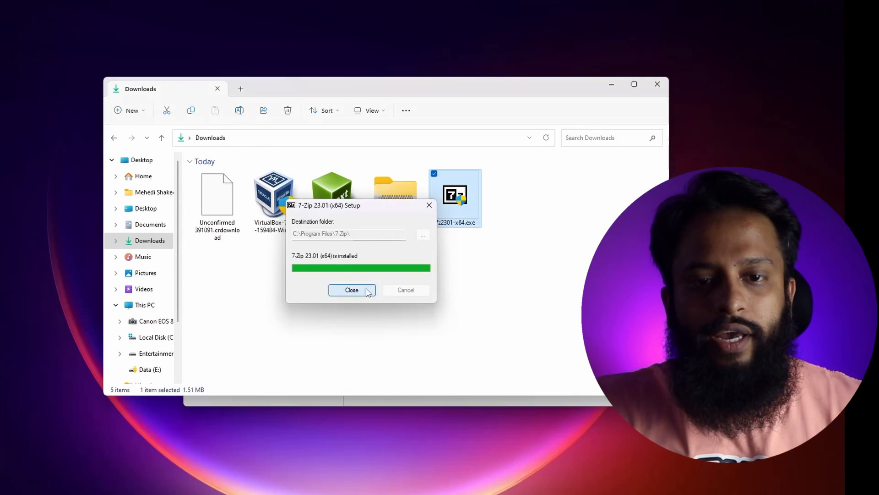
Step: Close the 7-Zip setup and extract kali-linux-2023.3-virtualbox-amd64.7z with 7-Zip into a folder of the same name
left_click(351, 290)
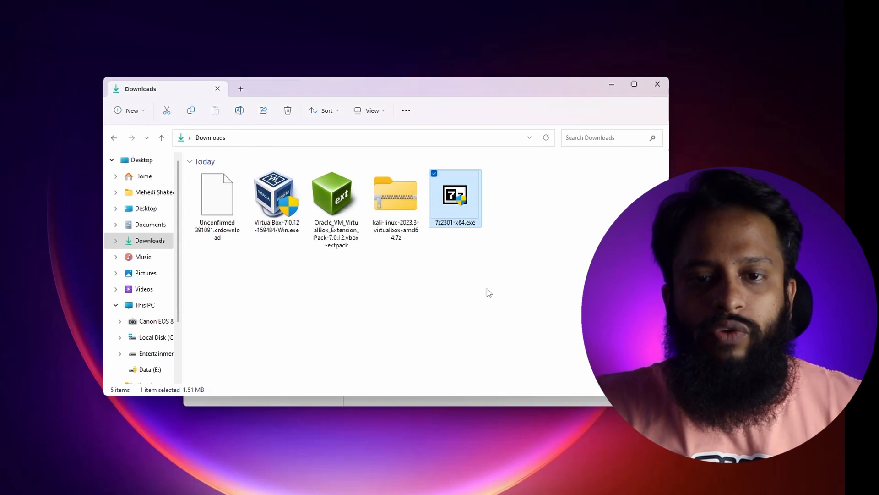
left_click(486, 290)
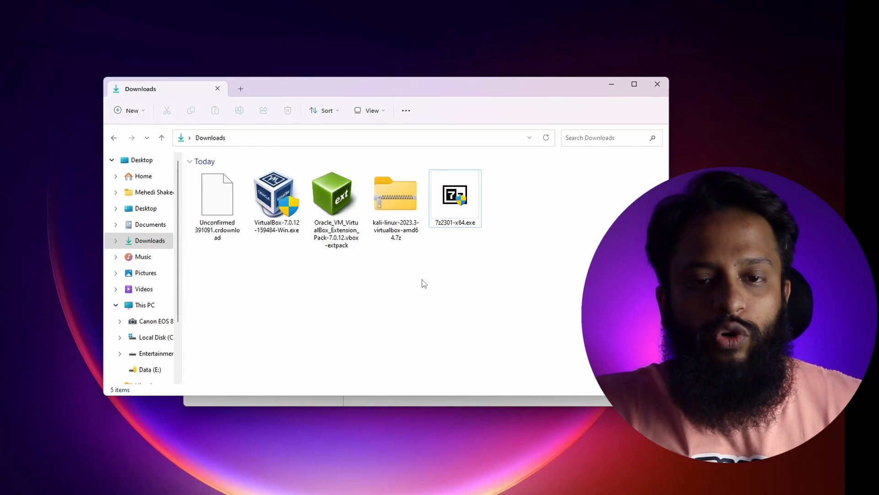
right_click(395, 198)
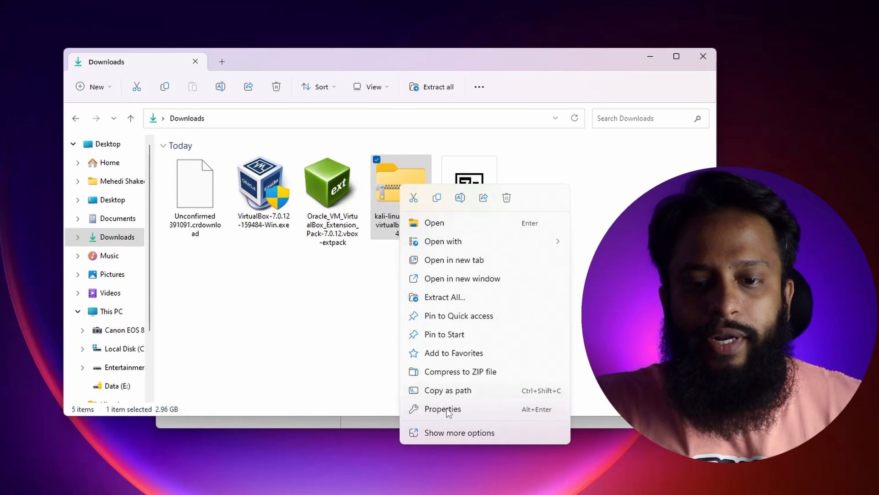
left_click(449, 431)
mouse_move(478, 224)
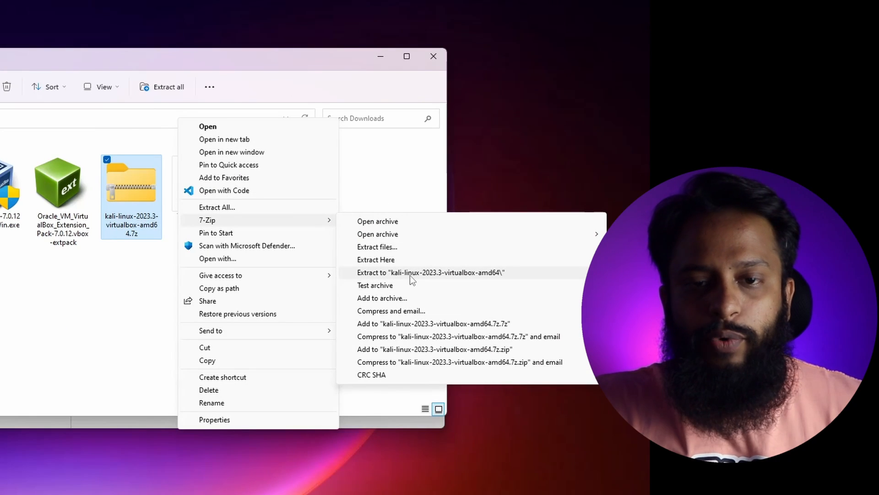
left_click(411, 272)
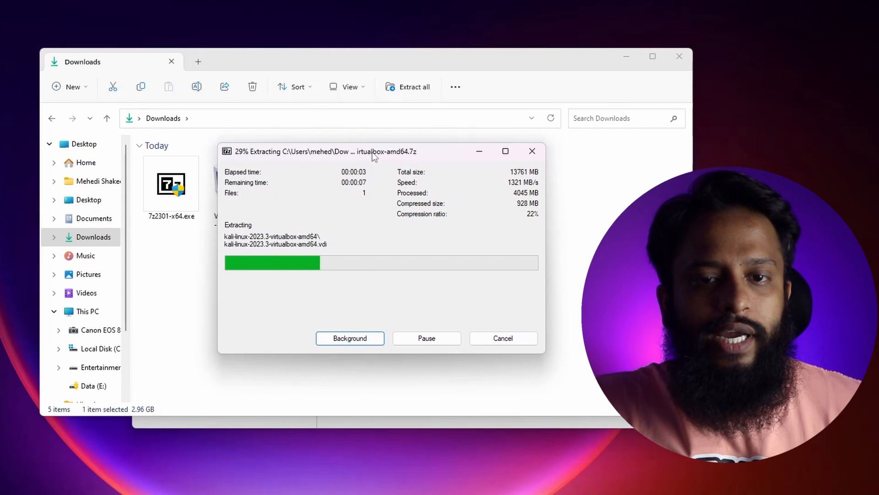
left_click_drag(403, 156, 487, 274)
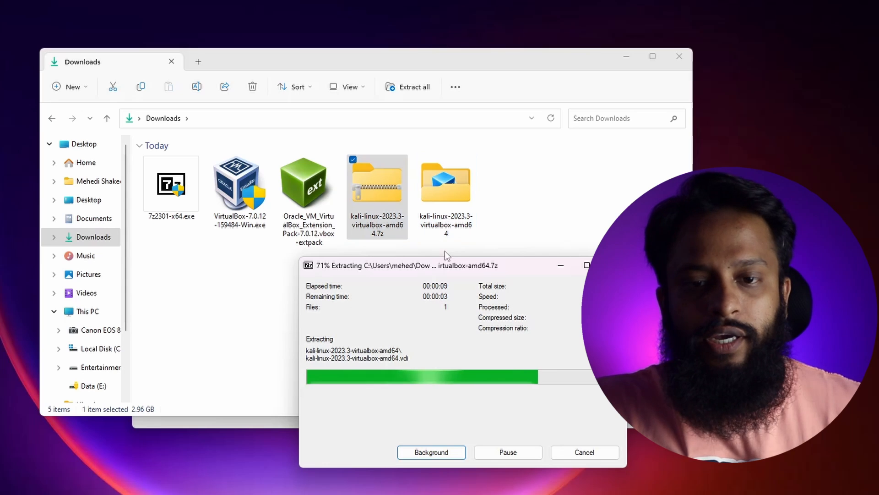
left_click(455, 274)
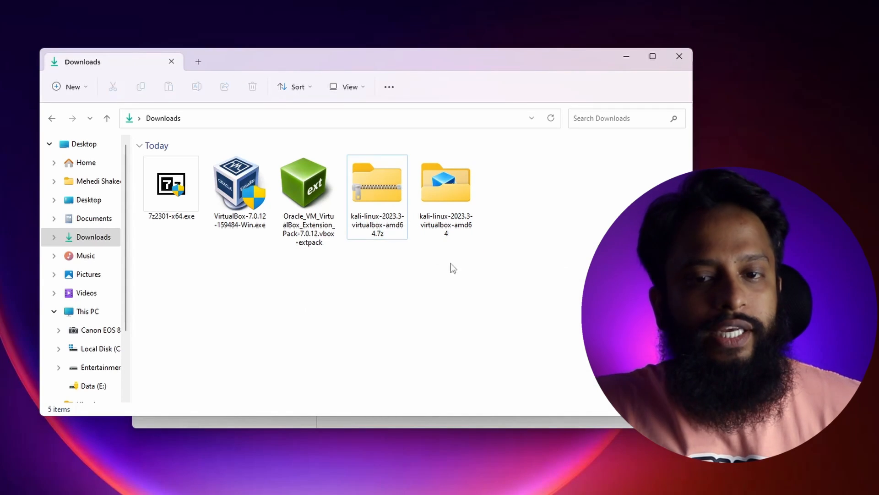
Step: Check the contents of the extracted Kali folder, and highlight the four downloaded files in Downloads
double_click(446, 191)
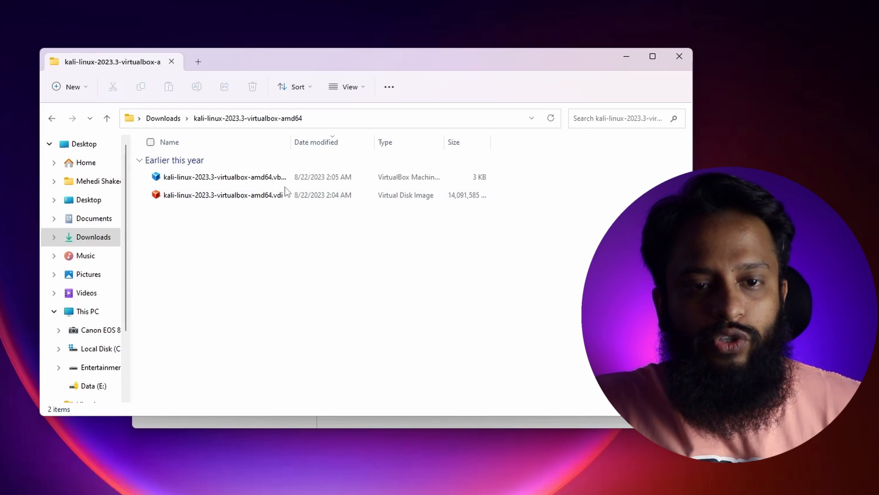
left_click(52, 118)
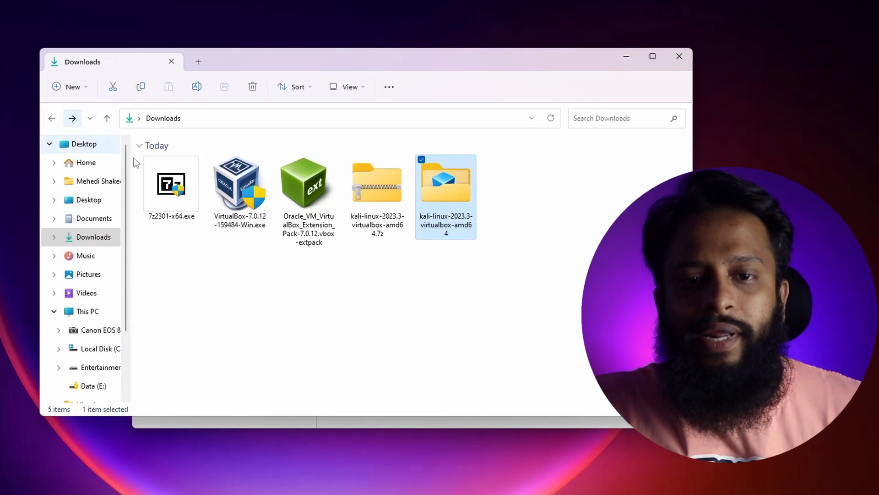
left_click(378, 298)
left_click_drag(378, 258, 185, 189)
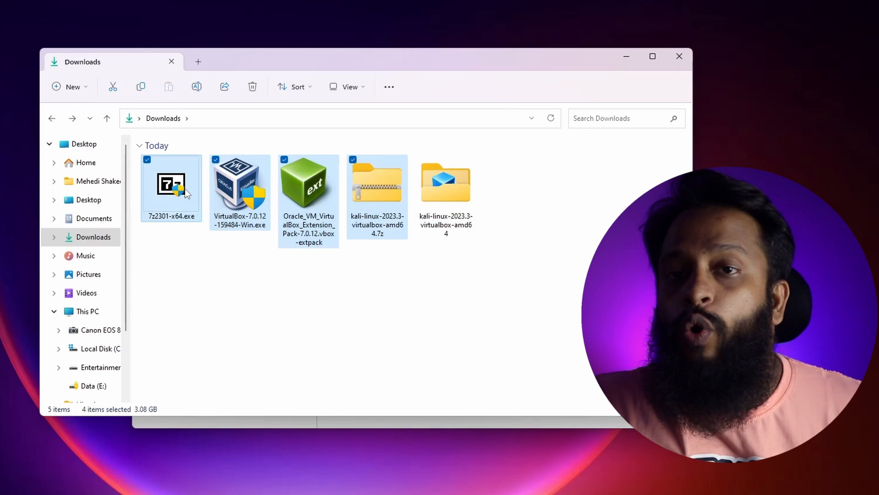
left_click(339, 286)
left_click_drag(380, 270, 151, 206)
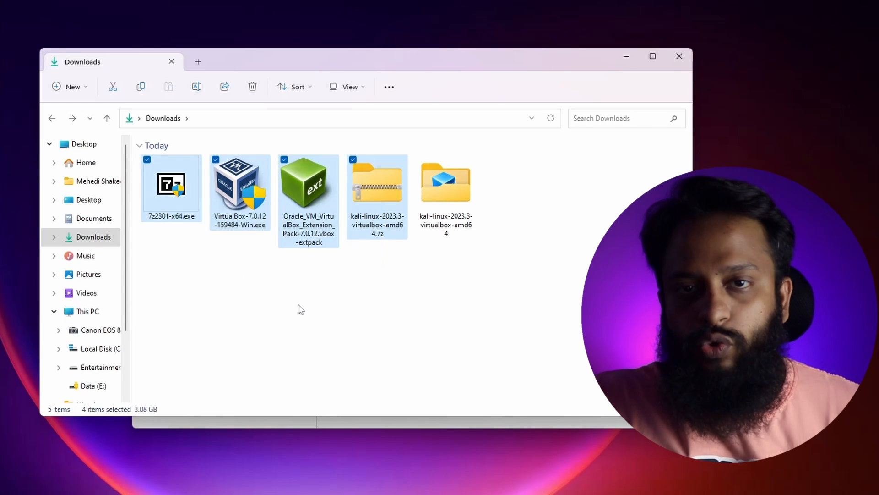
left_click(416, 305)
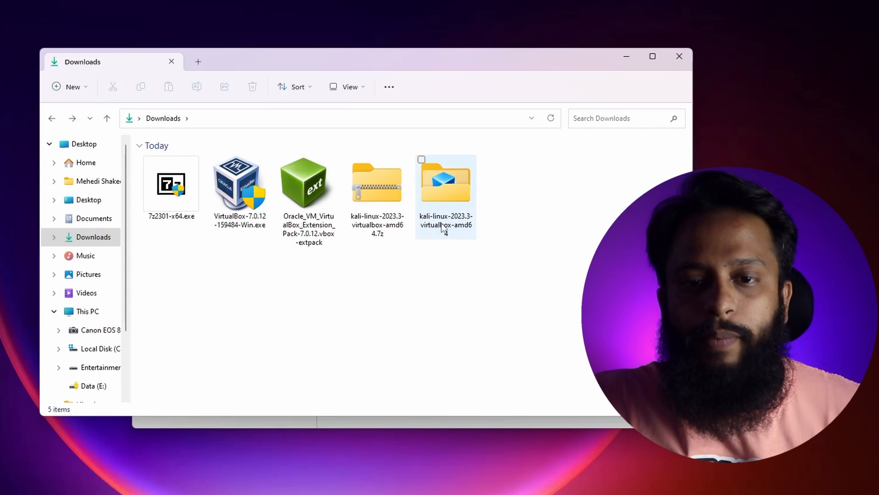
Step: Copy the extracted Kali folder and create a folder named Virtual Box in the user's home folder on drive C
right_click(441, 193)
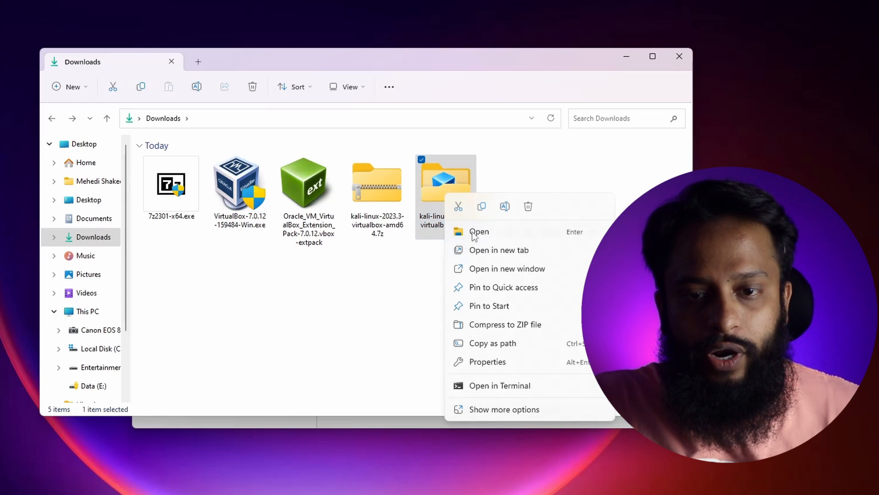
left_click(481, 209)
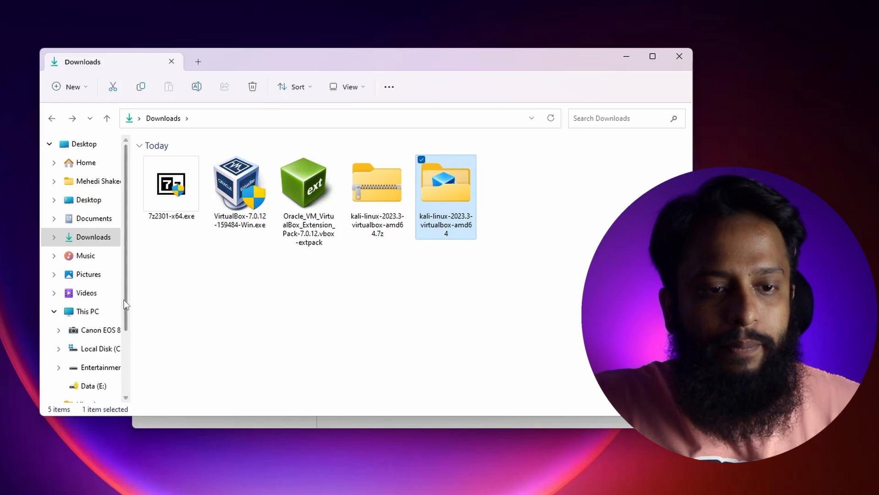
left_click(98, 350)
double_click(175, 234)
double_click(188, 163)
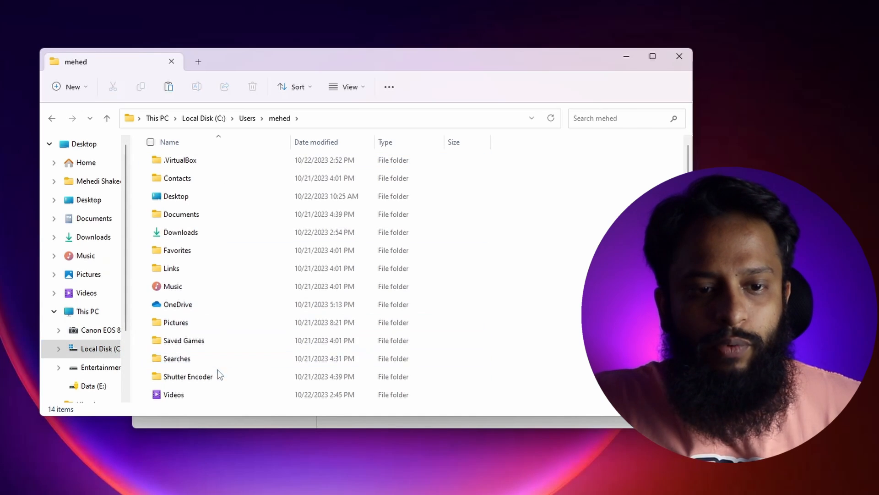
right_click(566, 306)
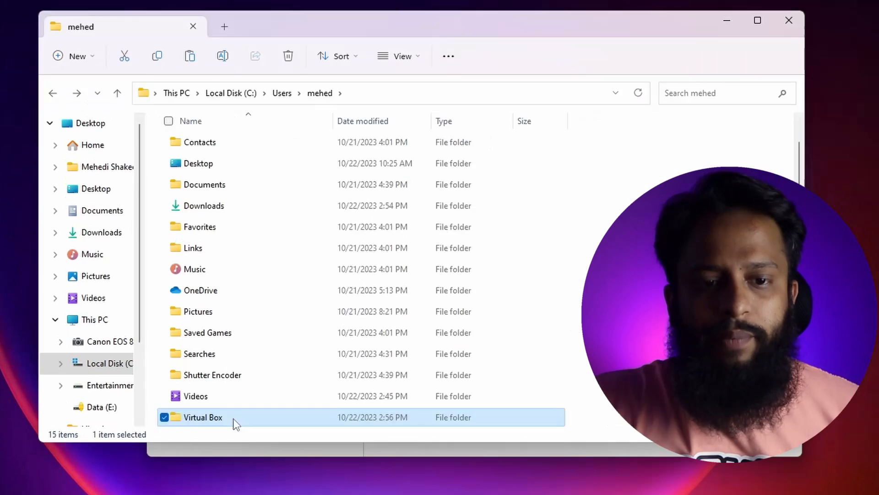
Step: Paste the copied Kali folder into the Virtual Box folder
double_click(233, 417)
right_click(295, 210)
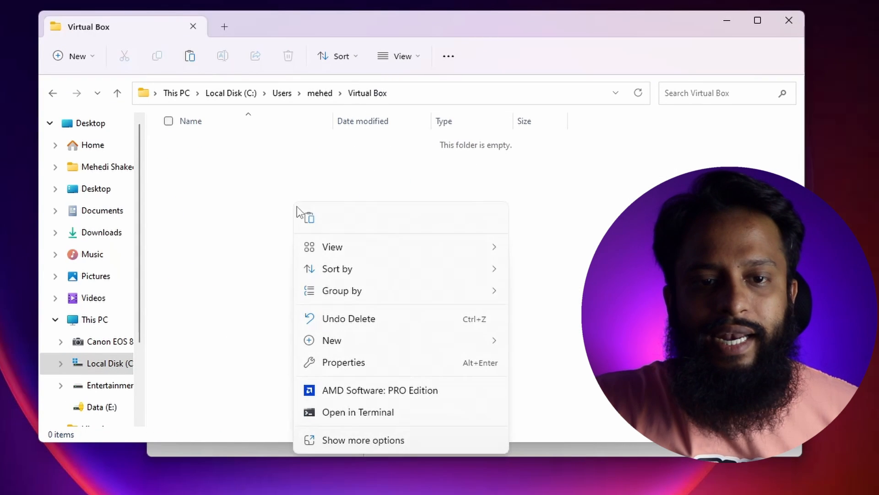
left_click(309, 219)
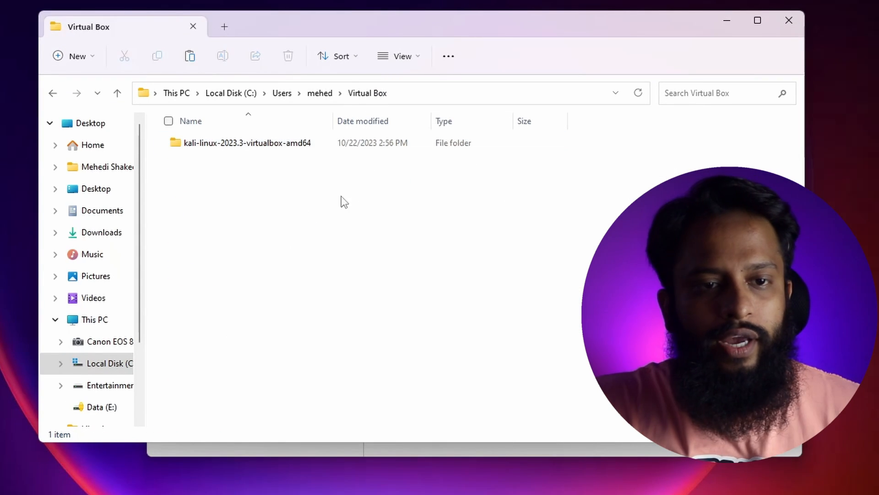
Step: Open kali-linux-2023.3-virtualbox-amd64.vbox from the pasted folder in VirtualBox and enlarge the manager window
double_click(273, 143)
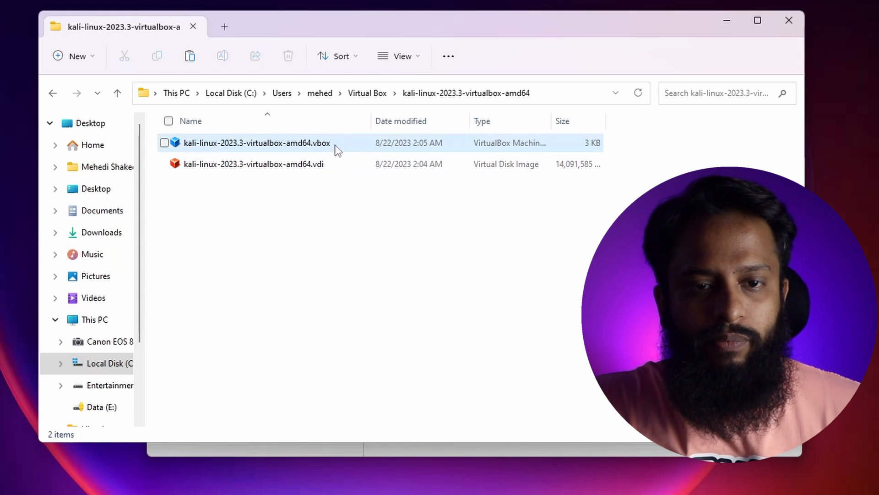
left_click(295, 142)
double_click(295, 142)
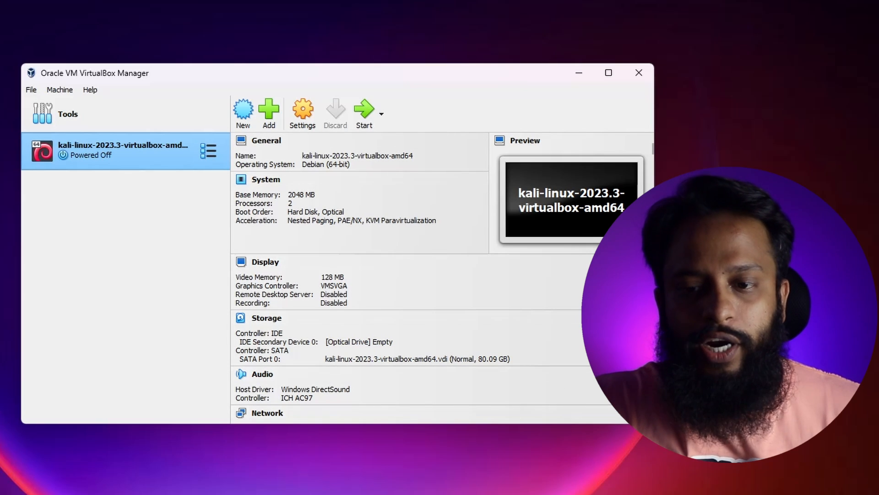
left_click_drag(654, 423, 694, 482)
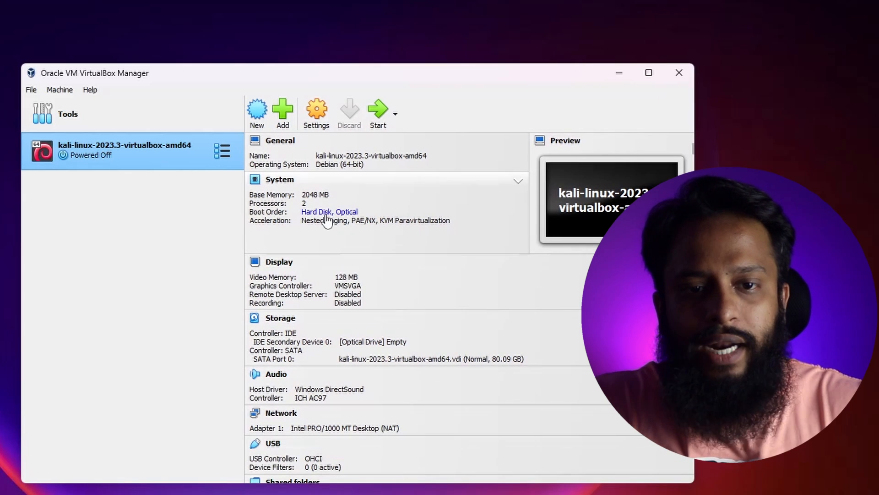
Step: Set the Kali virtual machine's base memory to 4096 MB
left_click(329, 196)
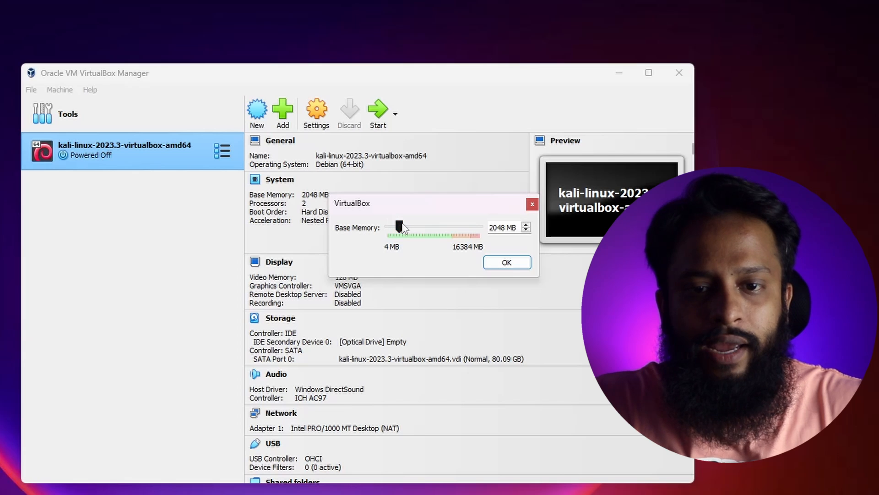
left_click_drag(406, 226, 413, 227)
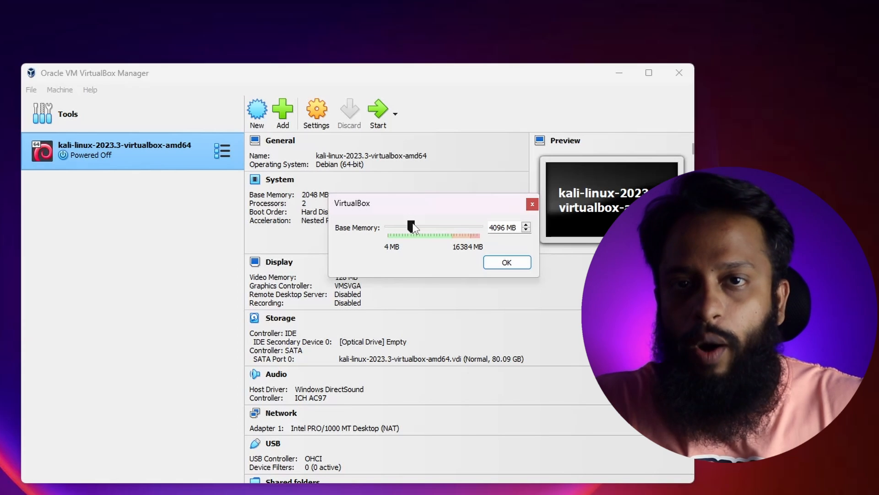
left_click(507, 262)
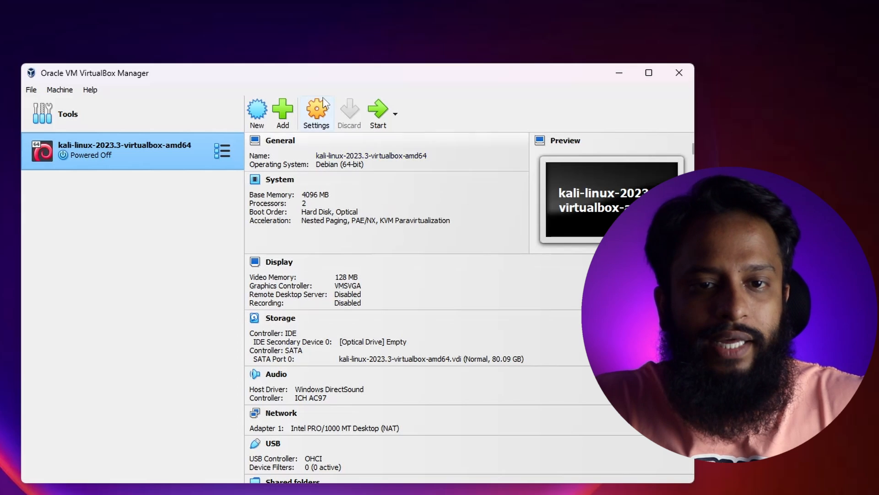
Step: Attach the Kali virtual machine's network Adapter 1 to Bridged Adapter and save the settings
left_click(316, 110)
left_click(213, 258)
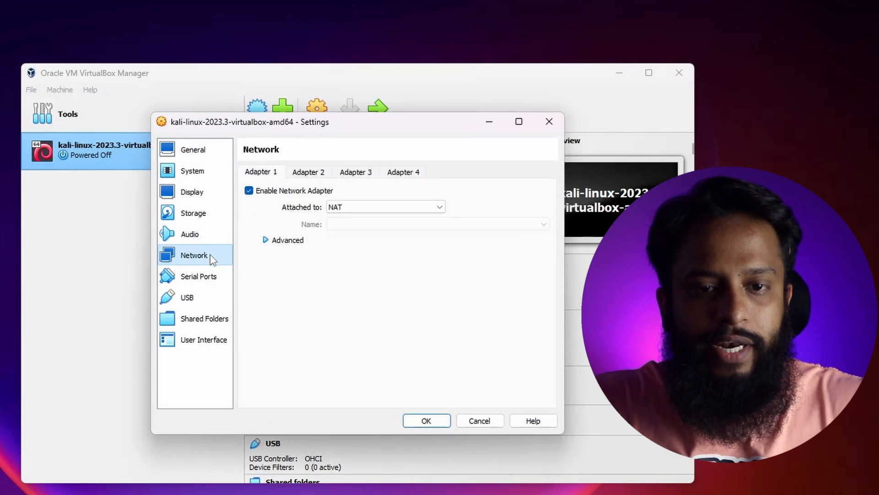
left_click(350, 207)
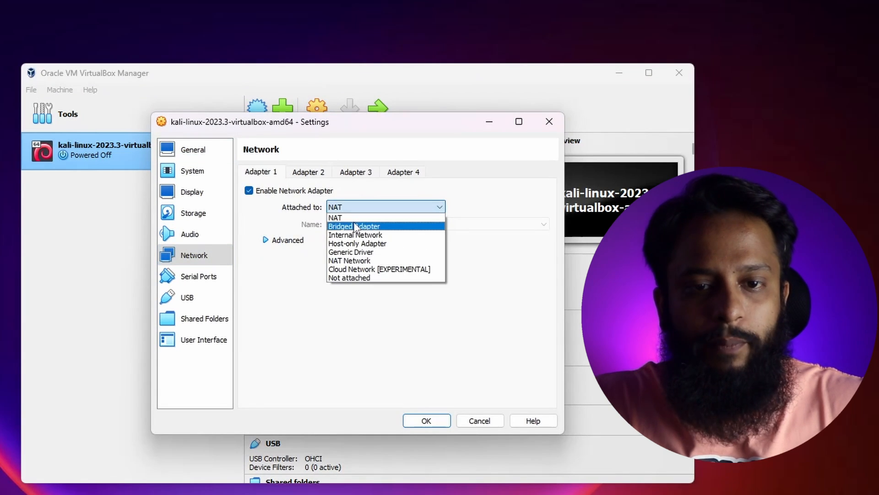
left_click(354, 216)
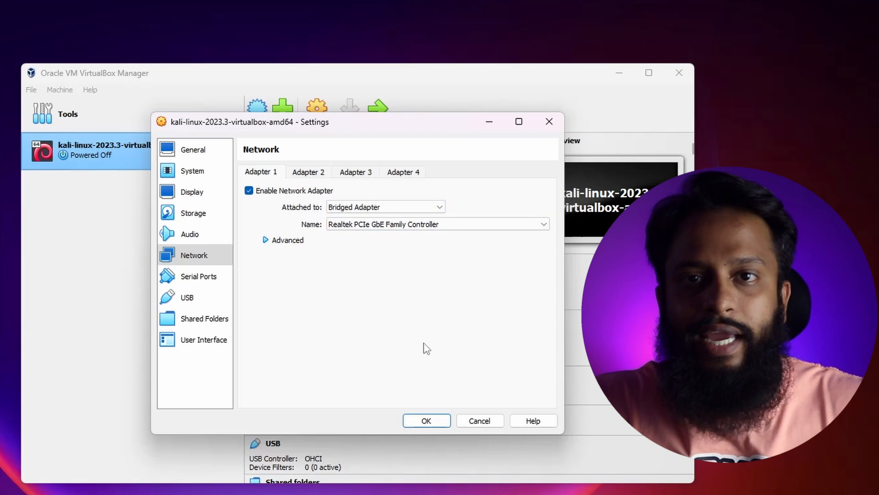
left_click(426, 420)
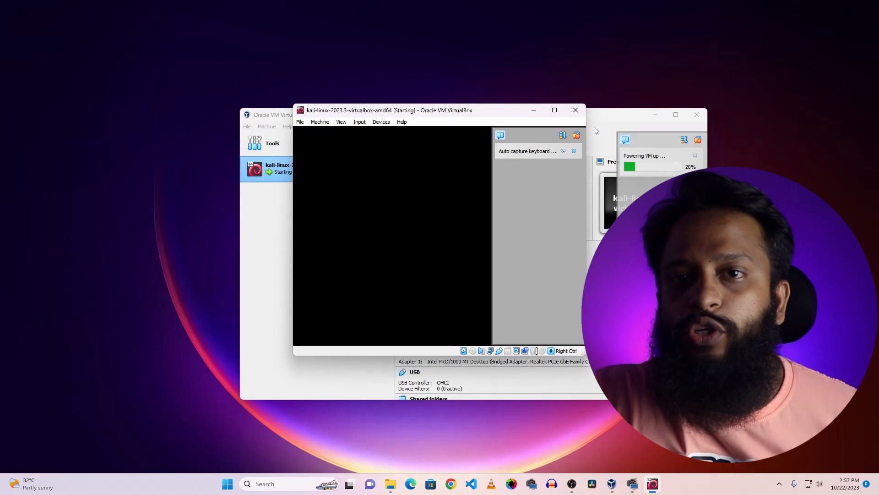
Step: Start the Kali virtual machine, minimize the VirtualBox Manager and boot through GRUB to the login screen
left_click(650, 114)
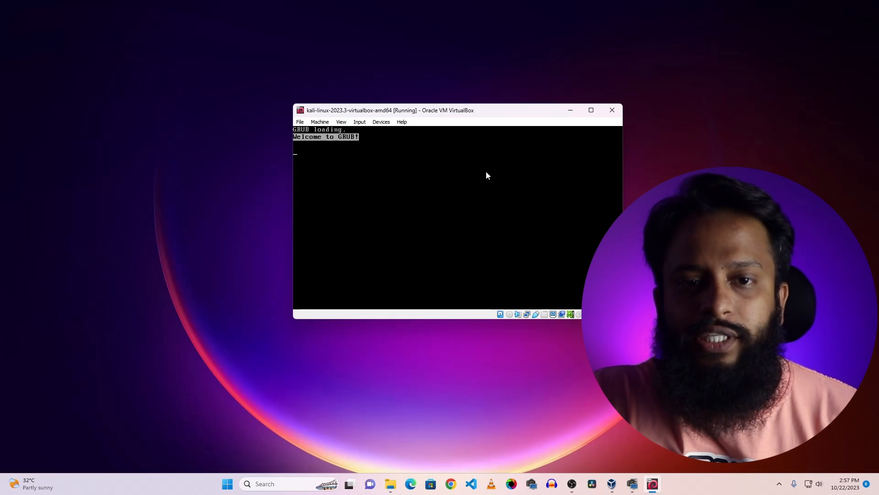
key("Return")
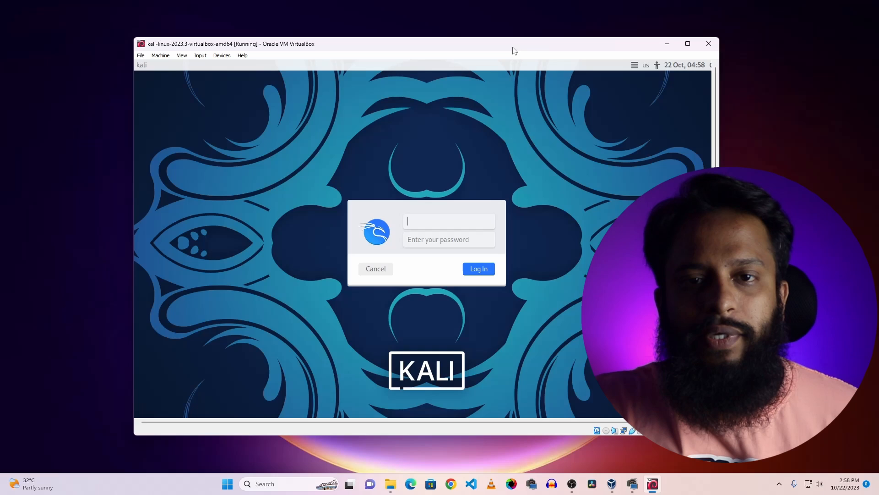
left_click_drag(512, 48, 533, 49)
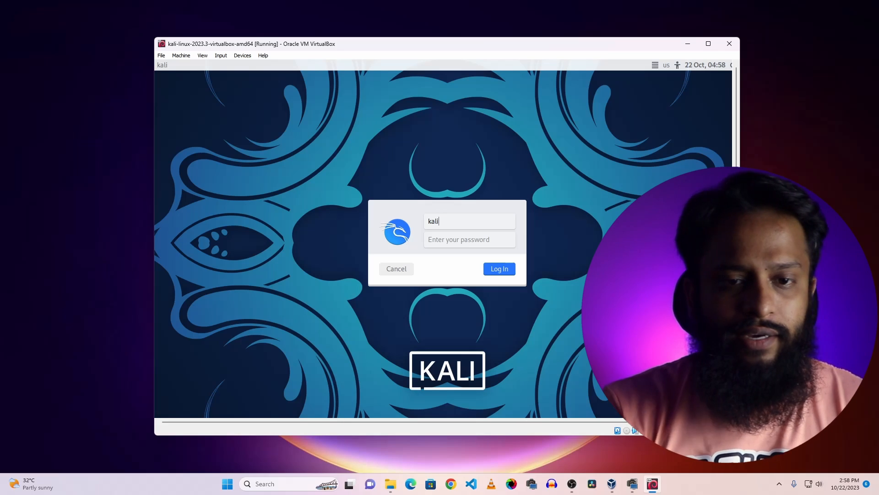
Step: Log in to Kali with the username kali and the account password
left_click(457, 238)
type("kali")
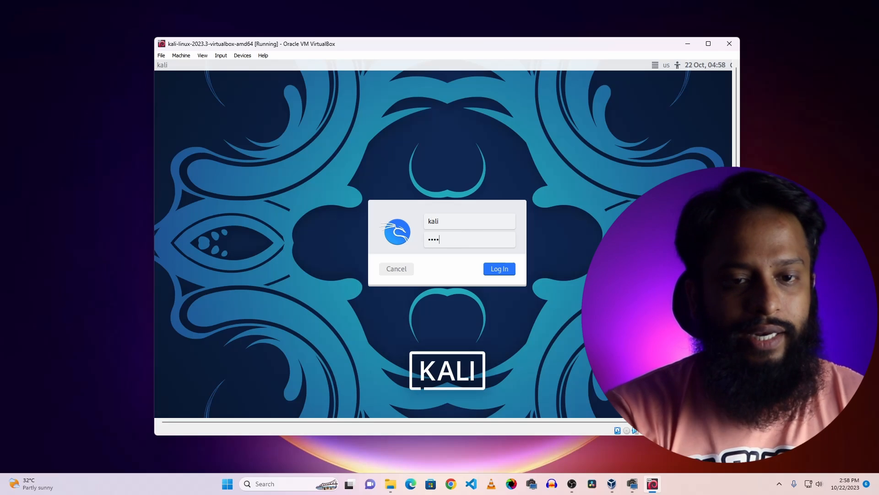
left_click(500, 269)
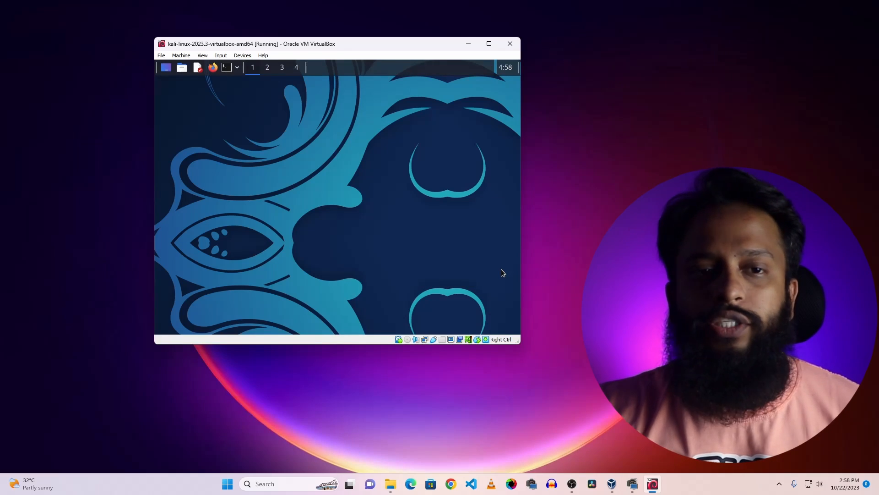
Step: Maximize the virtual machine window and open the Kali applications menu
left_click(489, 44)
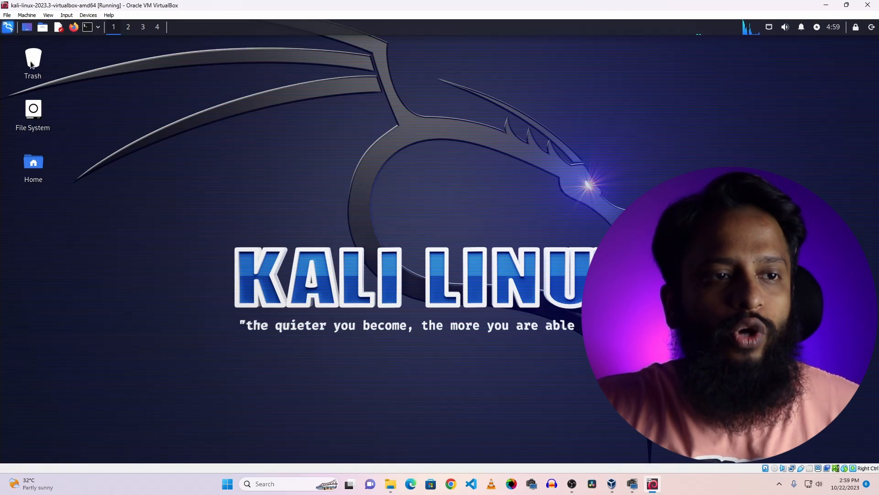
left_click(9, 28)
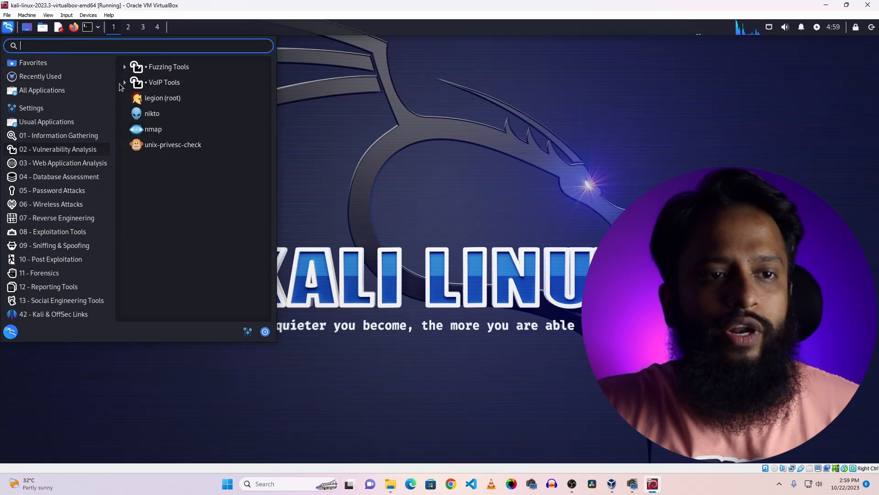
Step: Expand the Fuzzing Tools group under Vulnerability Analysis to view its tools, and close the applications list
left_click(127, 69)
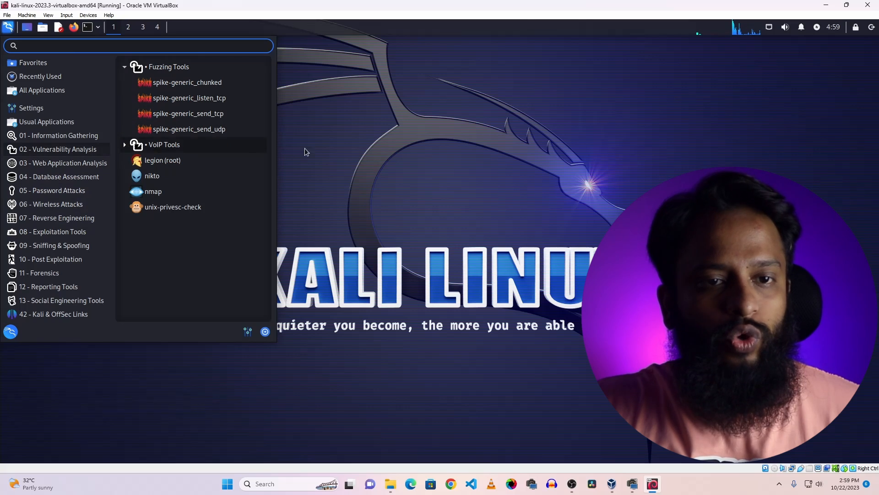
left_click(496, 149)
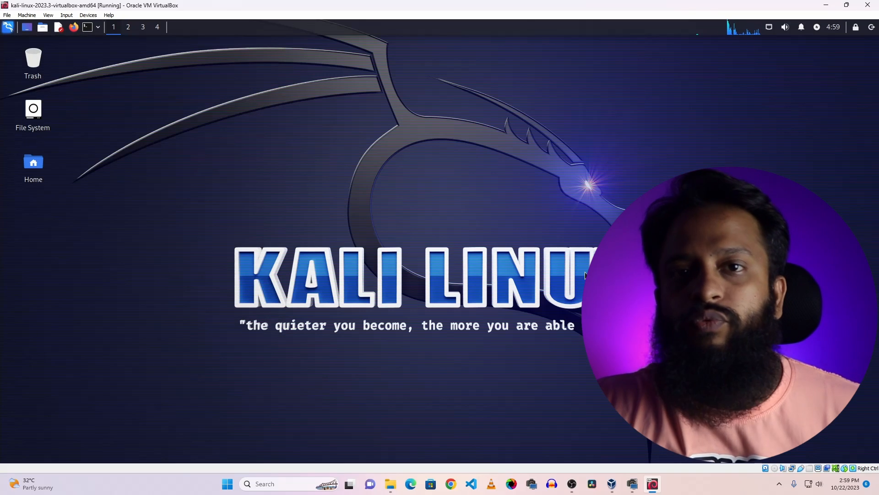
Step: Switch the Kali virtual machine window to full-screen mode and accept the information notice
left_click(49, 15)
left_click(54, 26)
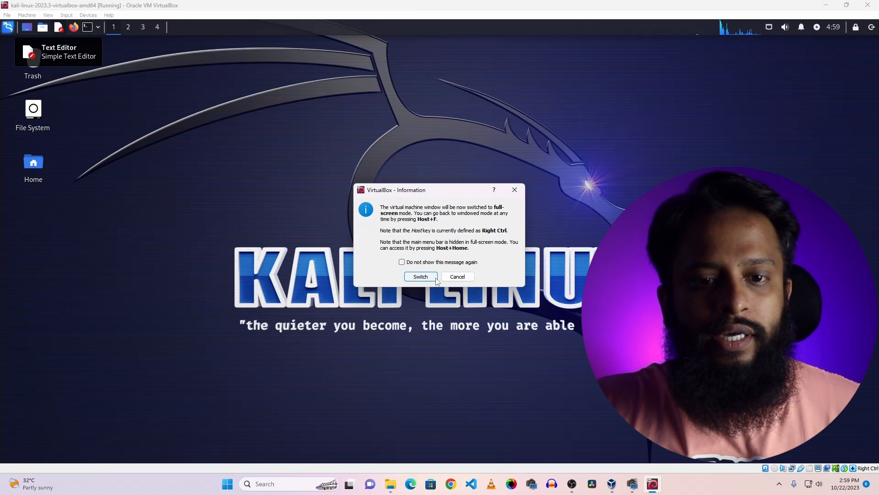
left_click(419, 275)
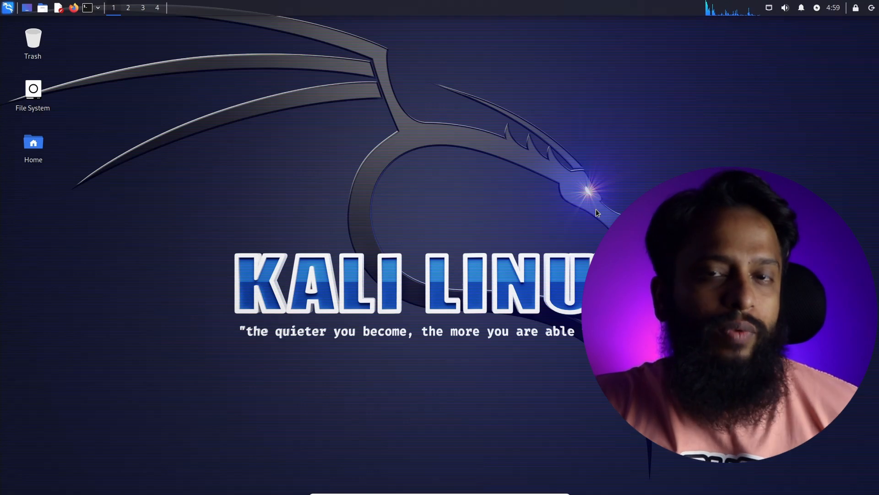
Step: View the Kali applications list in full-screen mode, close it and bring up the desktop's own options
left_click(6, 8)
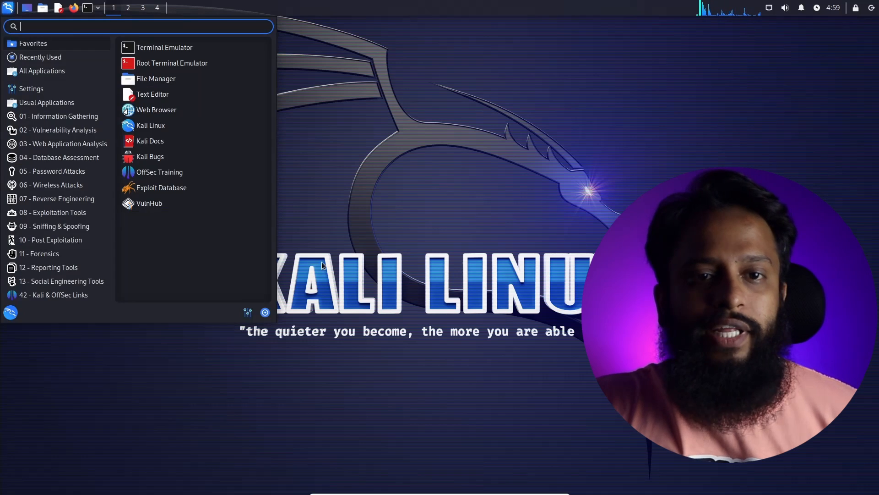
left_click(632, 130)
right_click(632, 130)
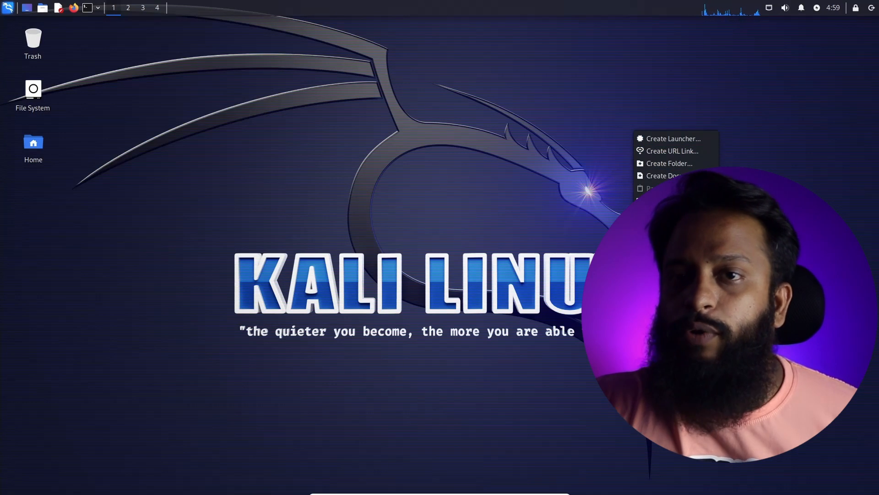
left_click(664, 237)
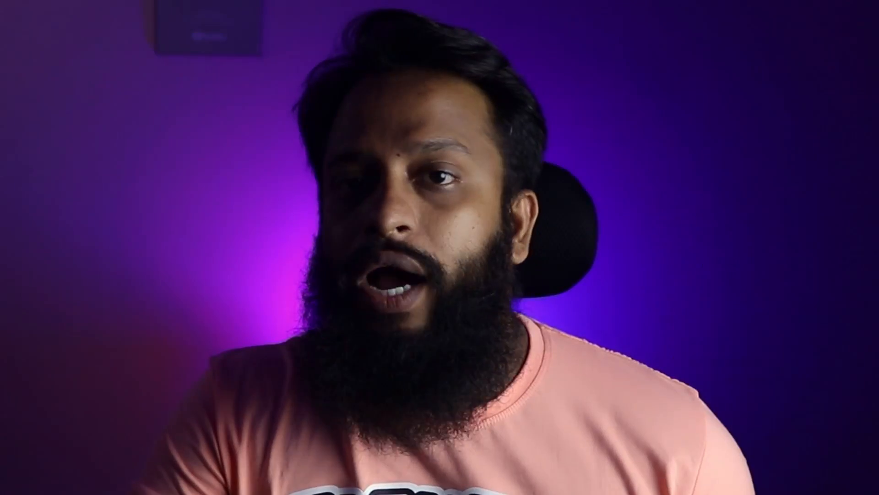